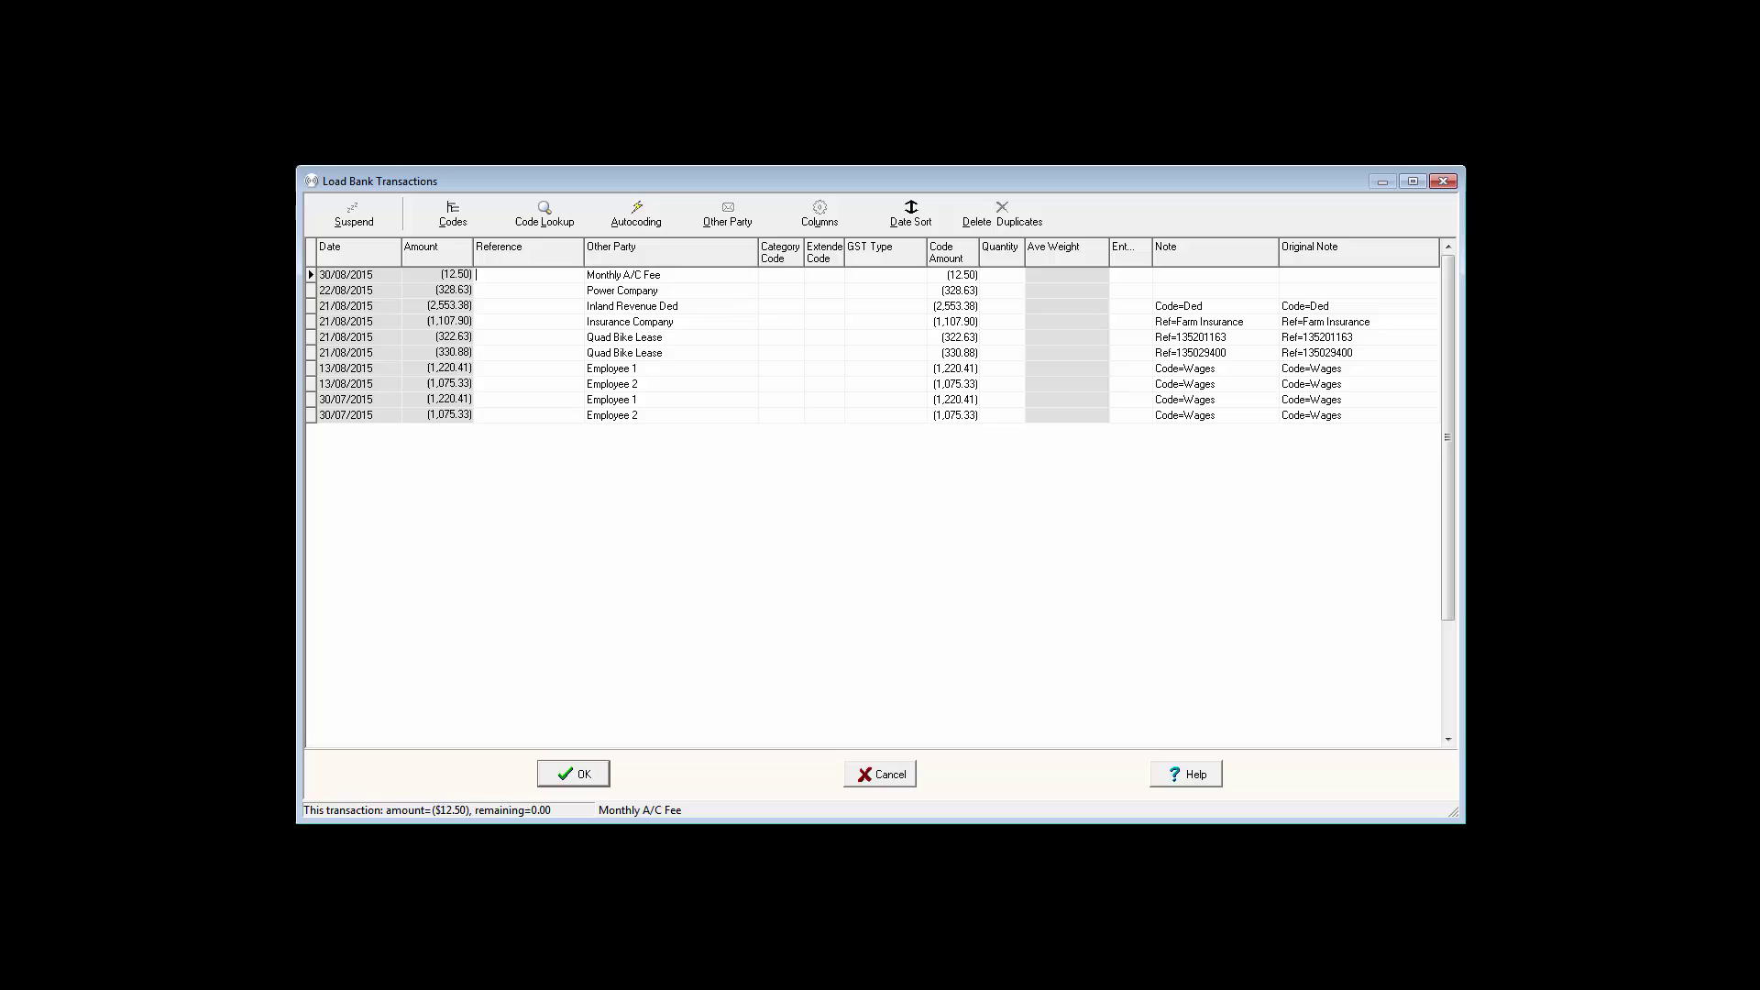
Start an autocoding rule for the Monthly A/C Fee transaction with category code AD and extended code B.
left_click(623, 274)
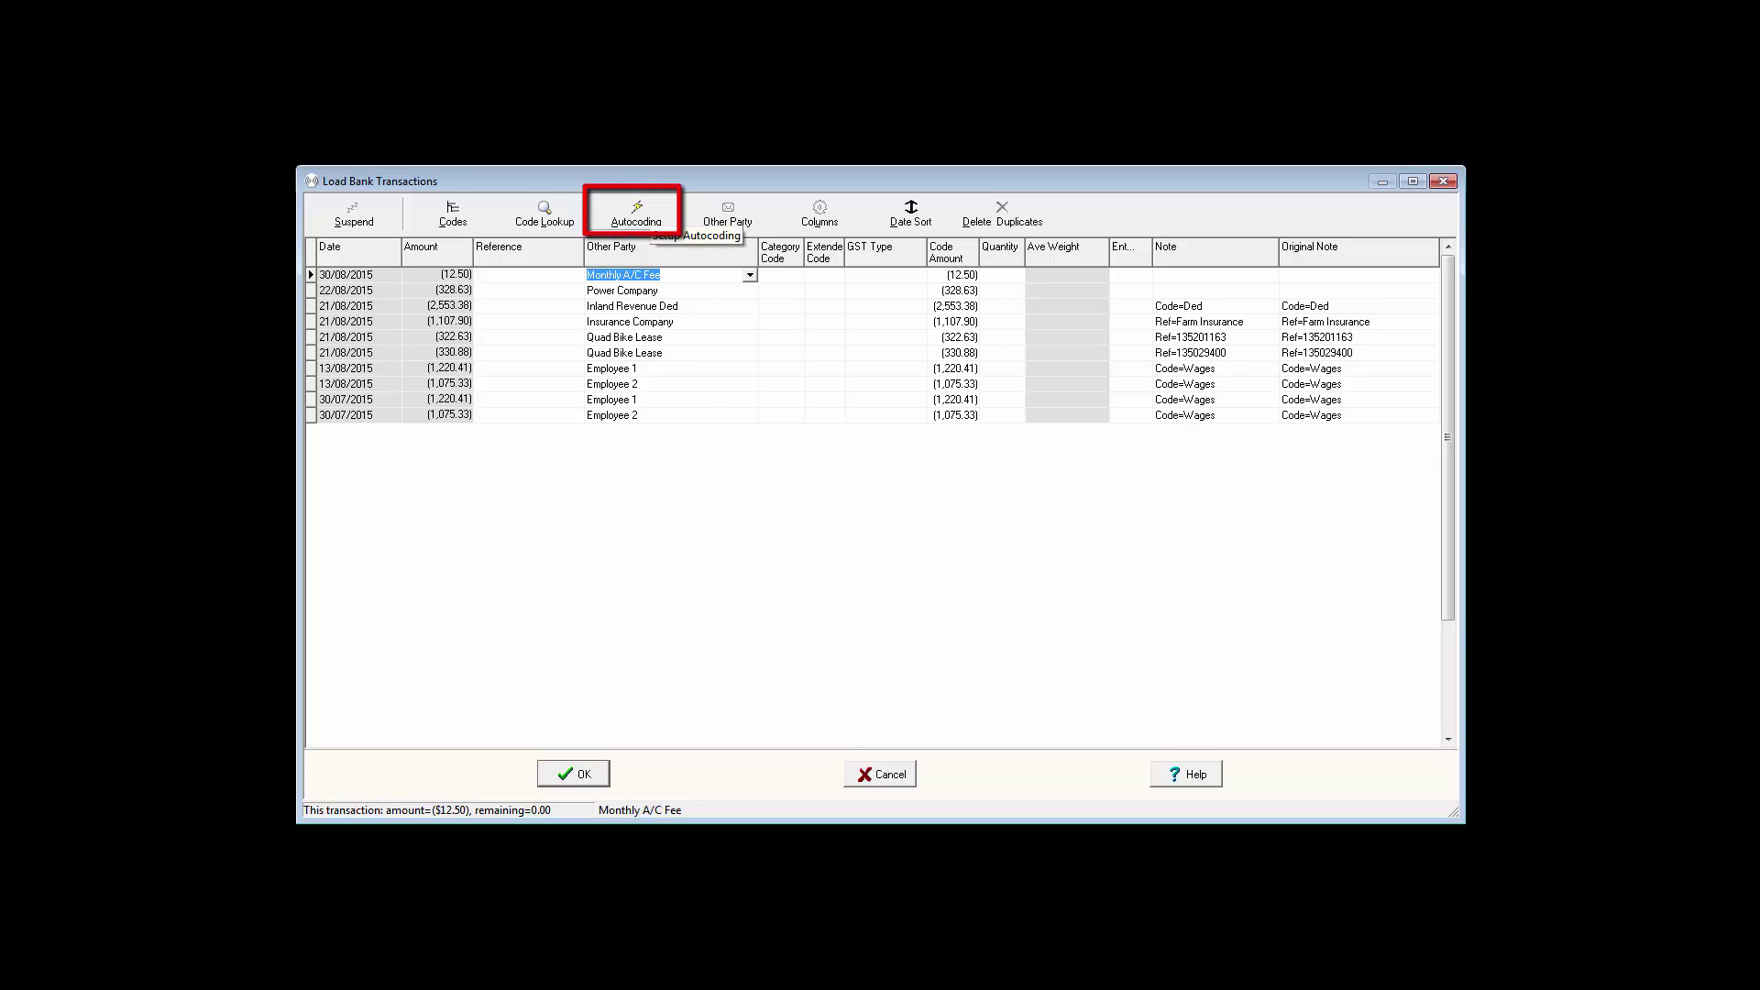
left_click(636, 213)
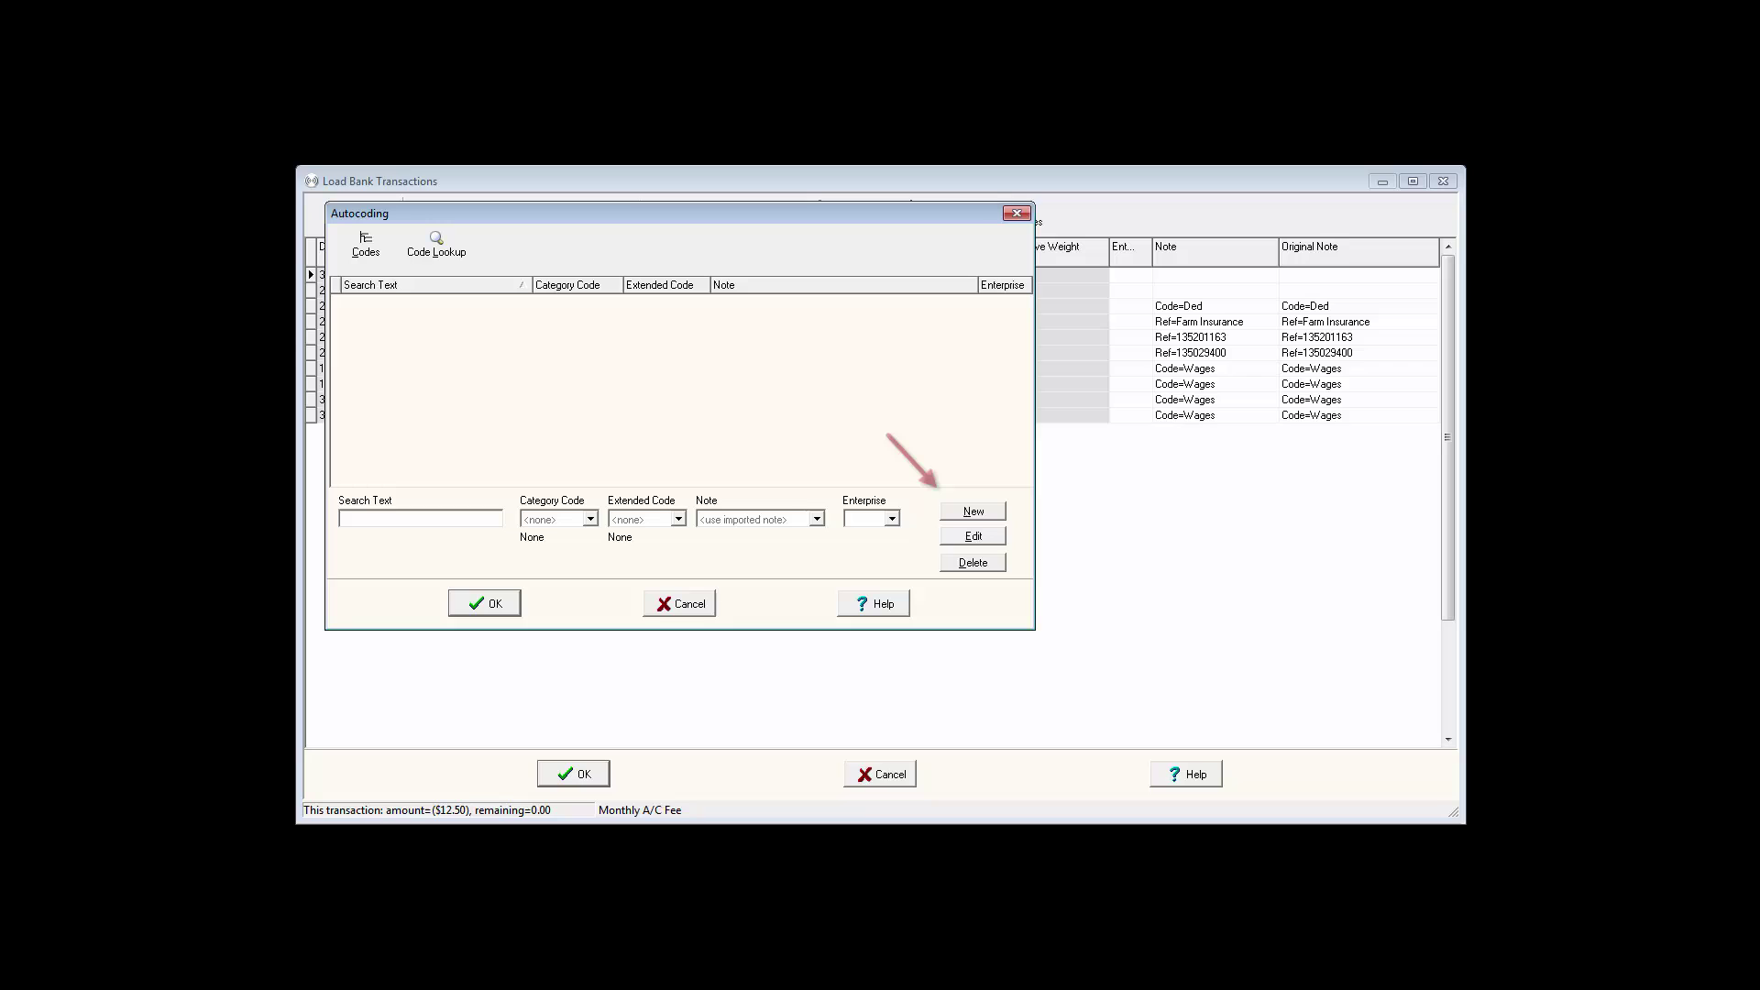
key("alt+n")
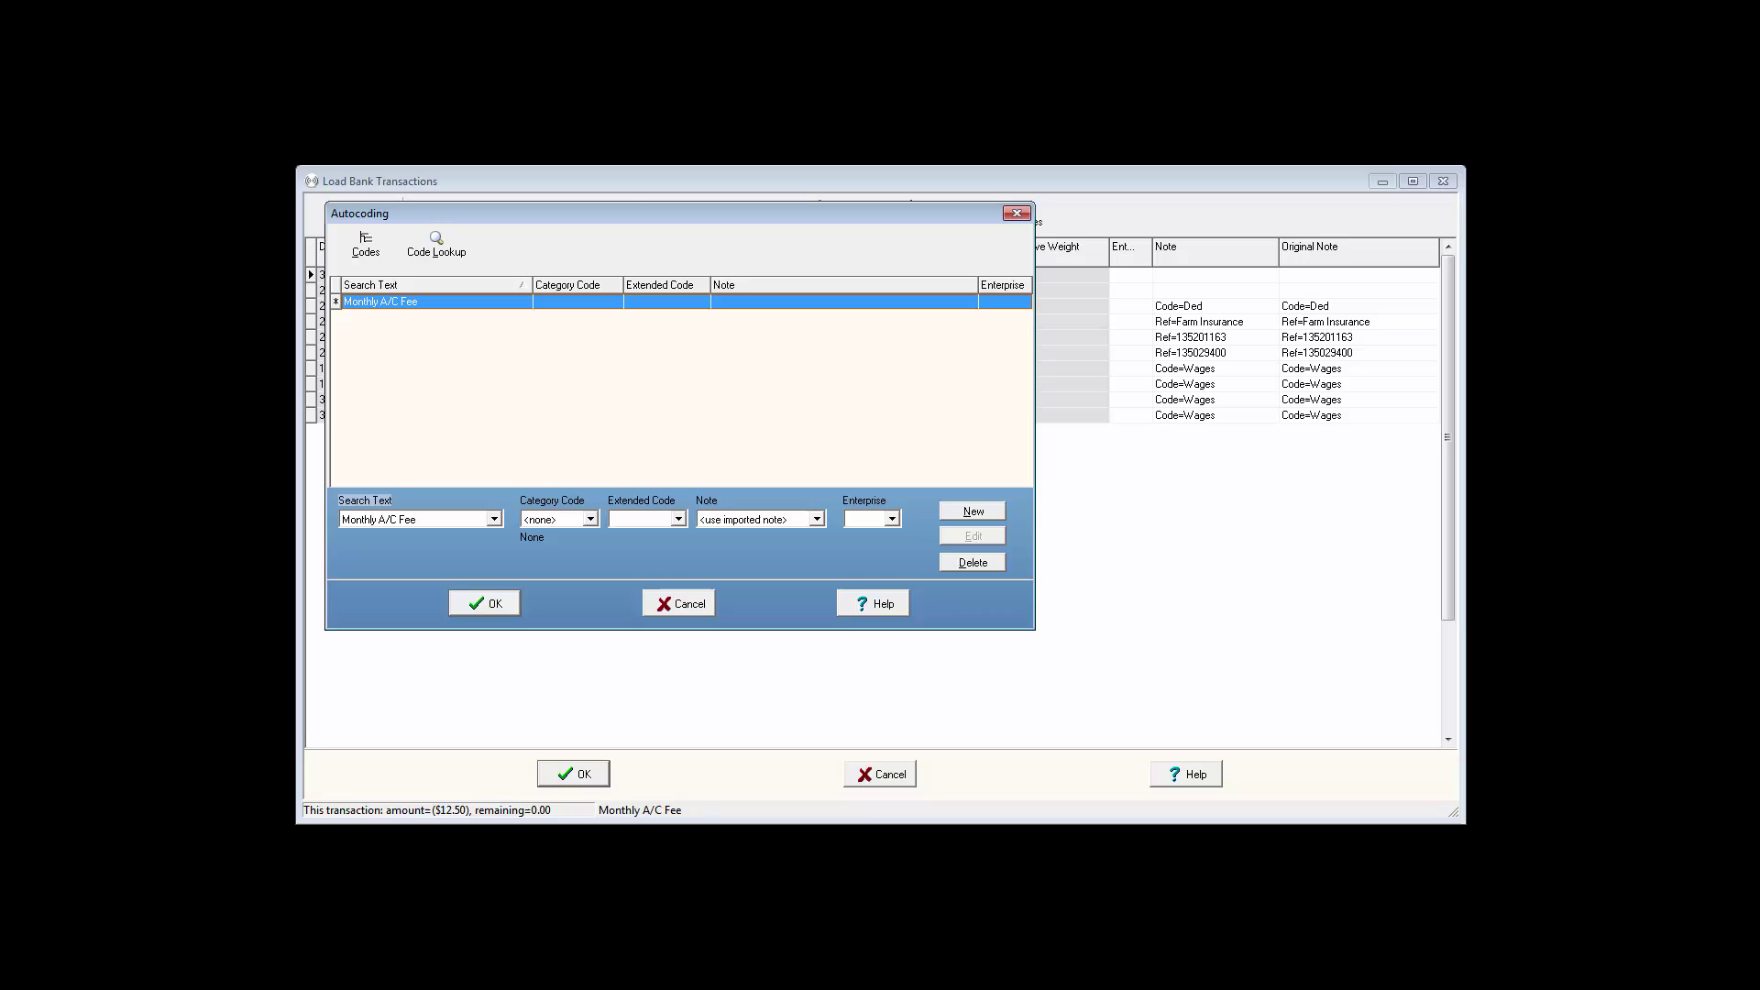
key("Tab")
type("AD")
key("Tab")
type("B")
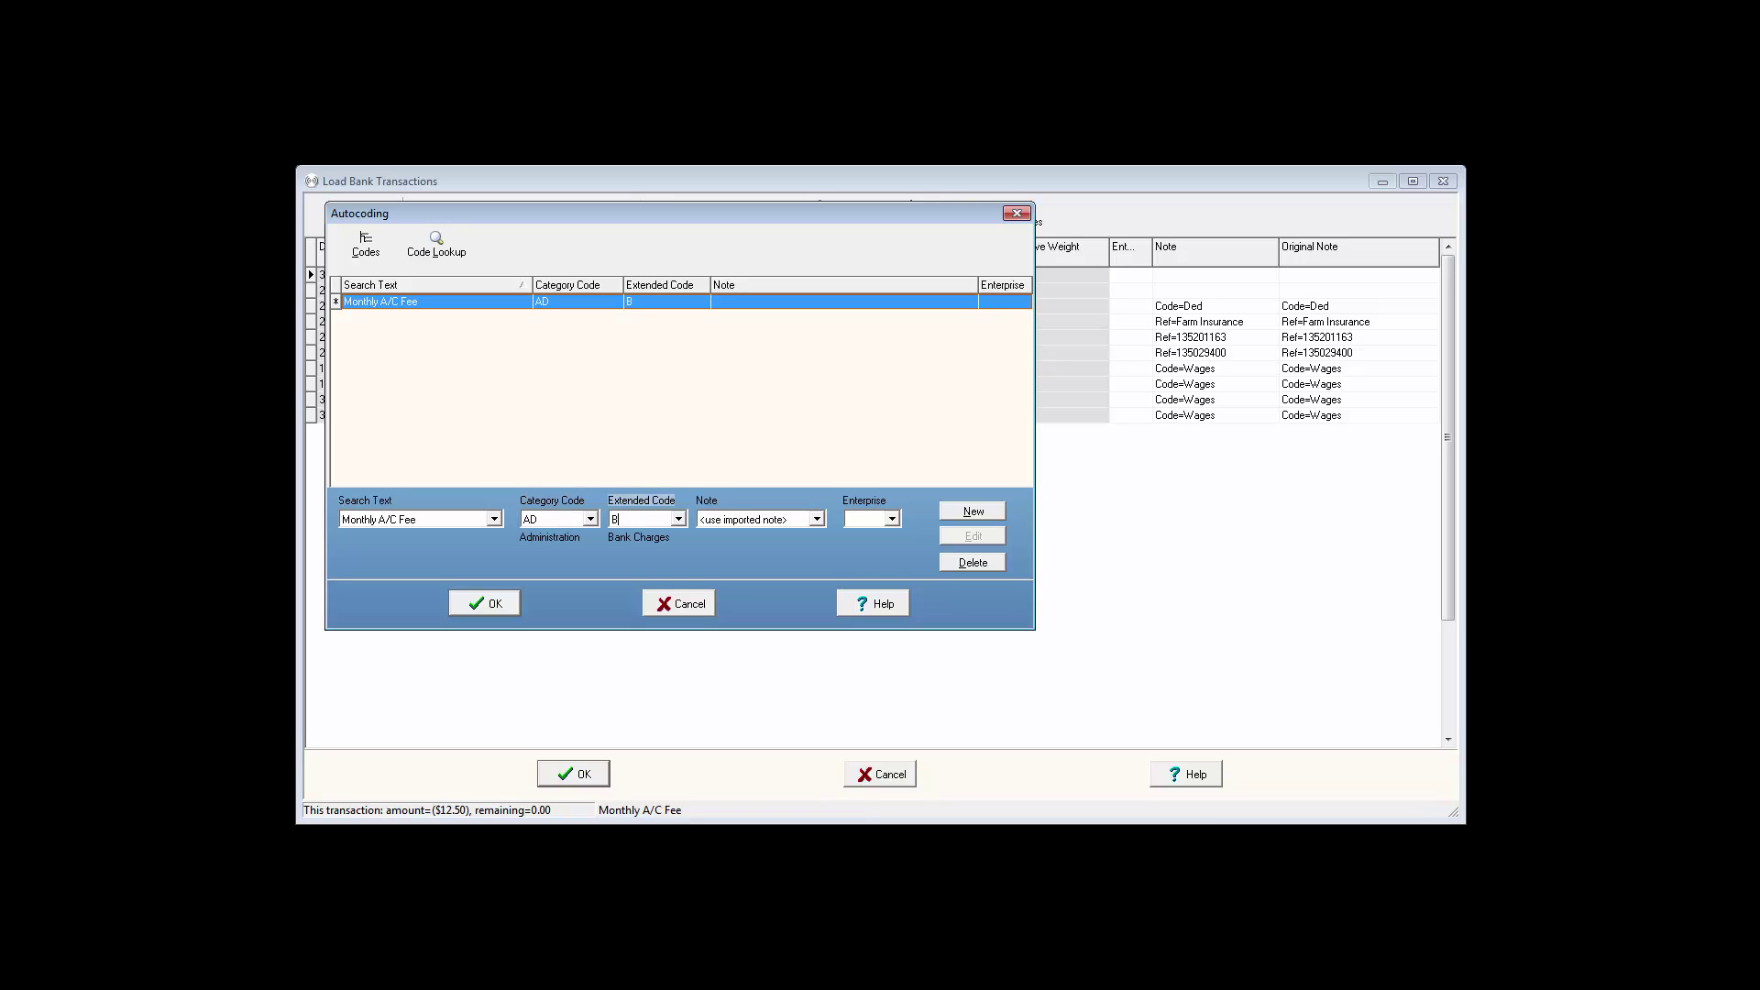
Give the Monthly A/C Fee rule the note "Monthly Account Fee", save it and reapply automatic coding.
key("Tab")
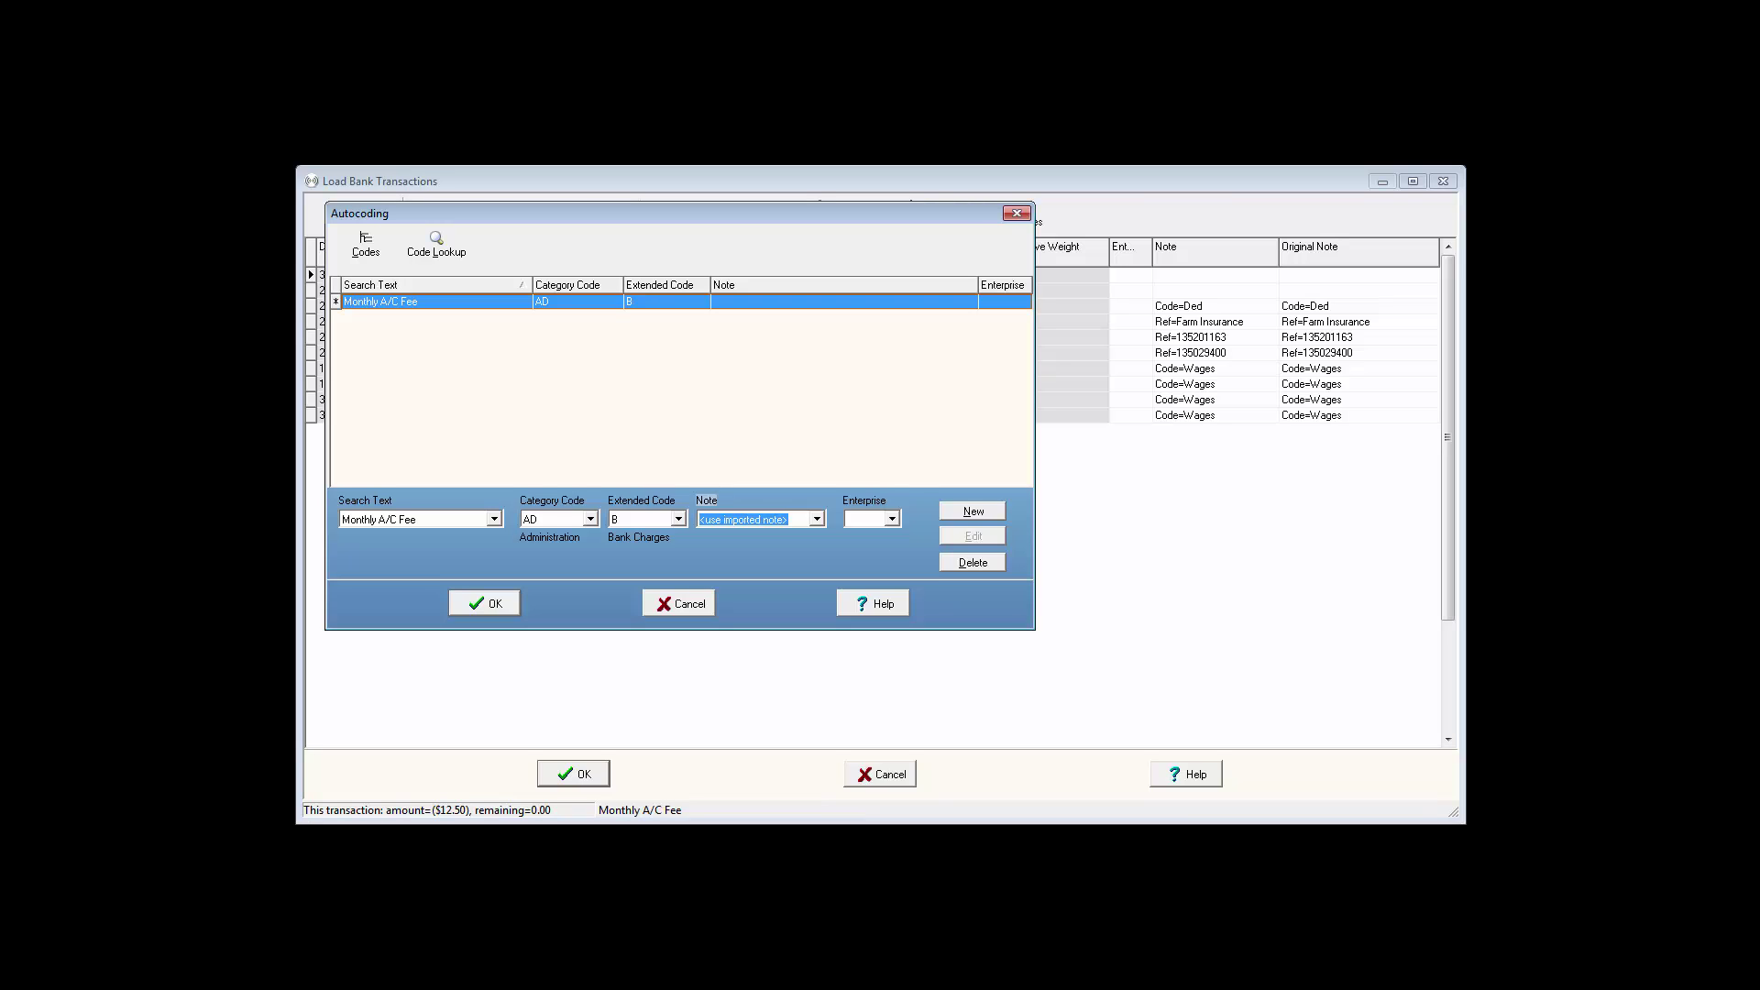
key("alt+Down")
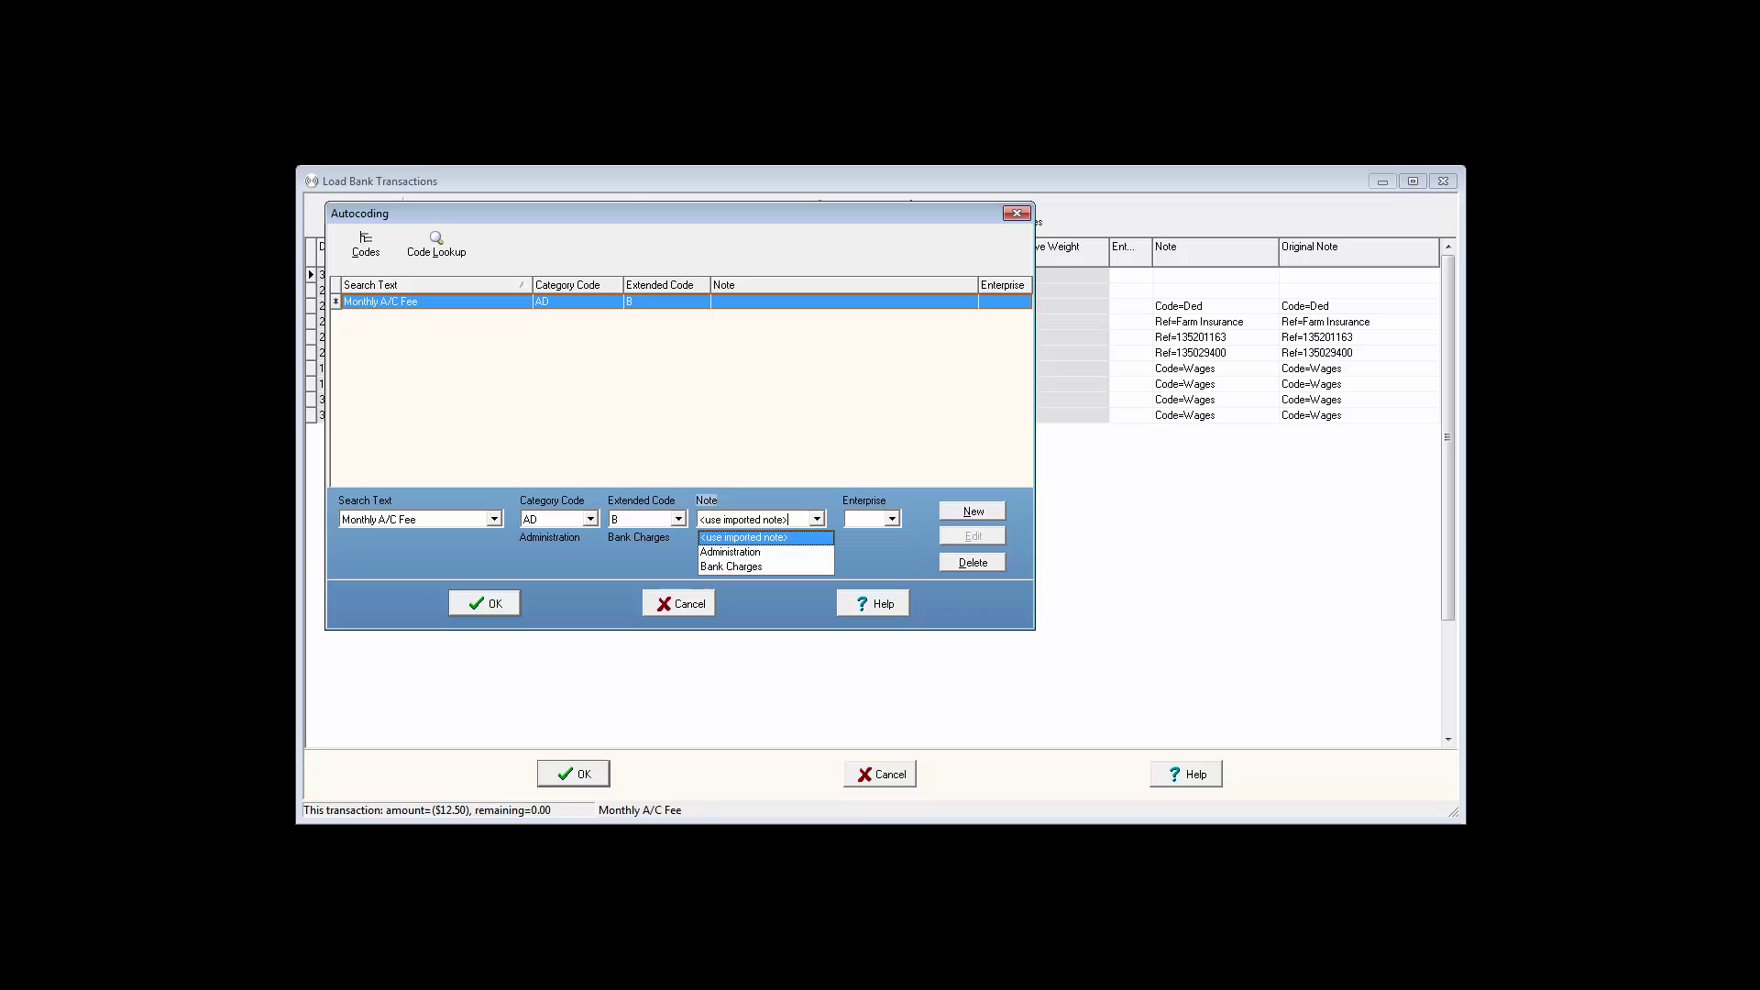
key("Up")
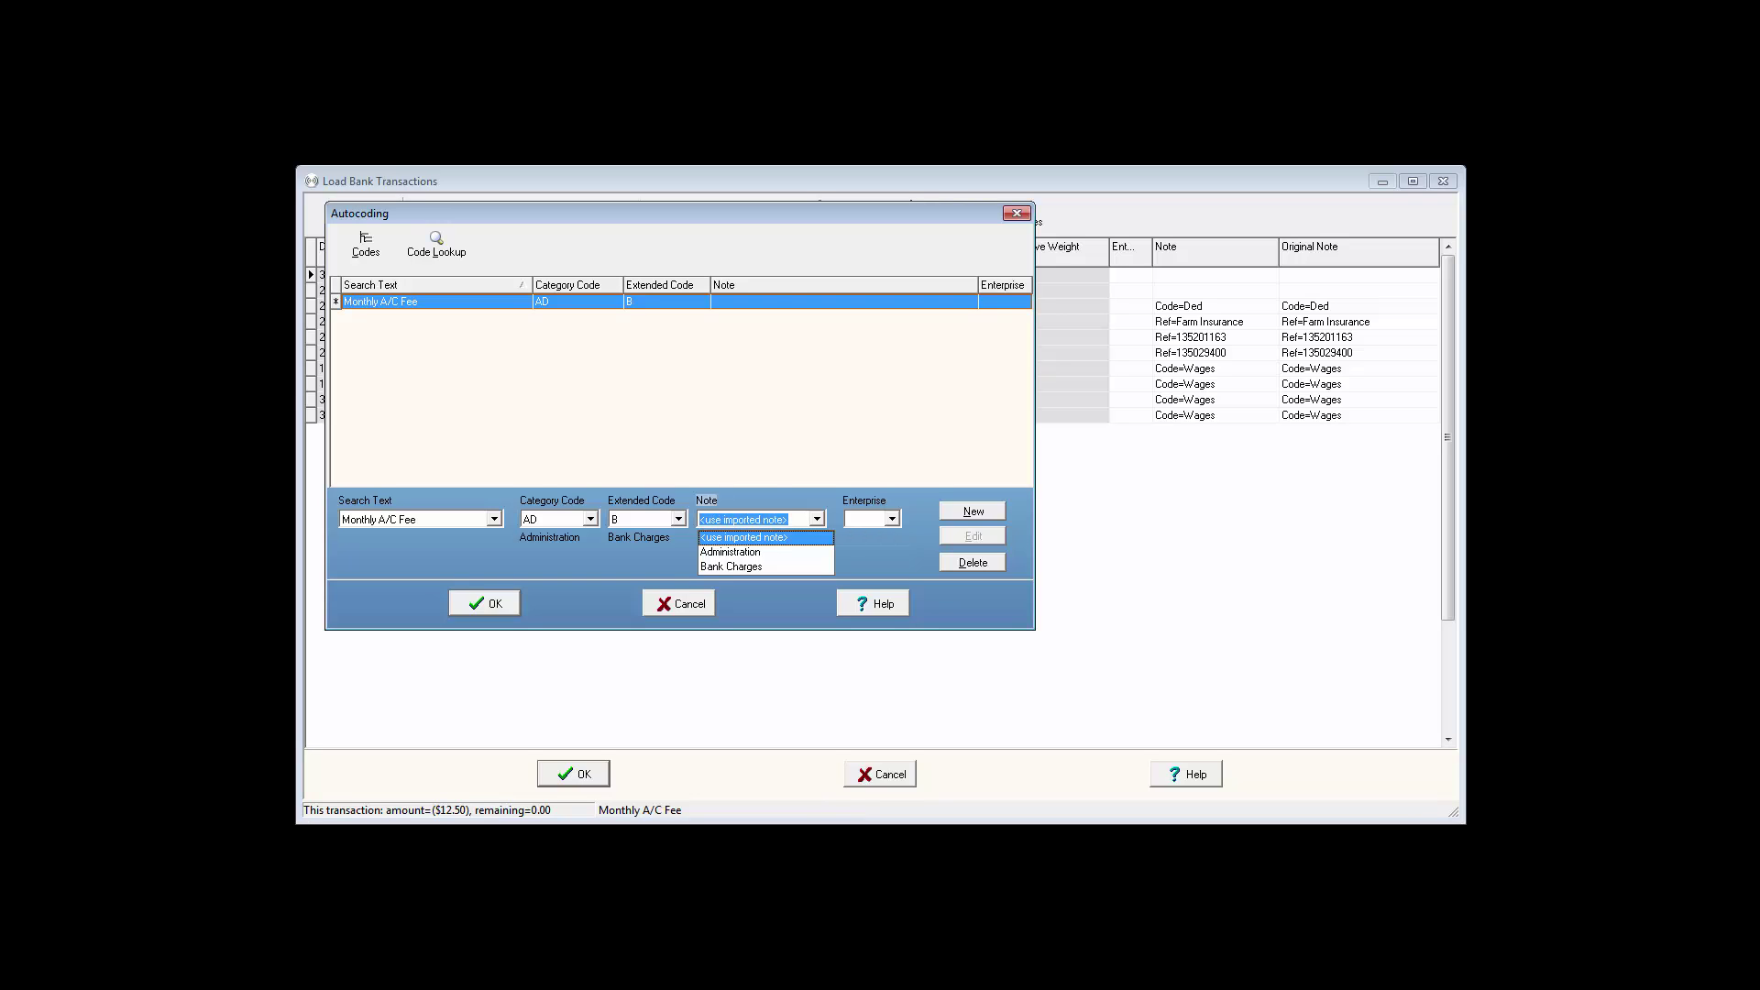
type("Monthly Account Fee")
key("Return")
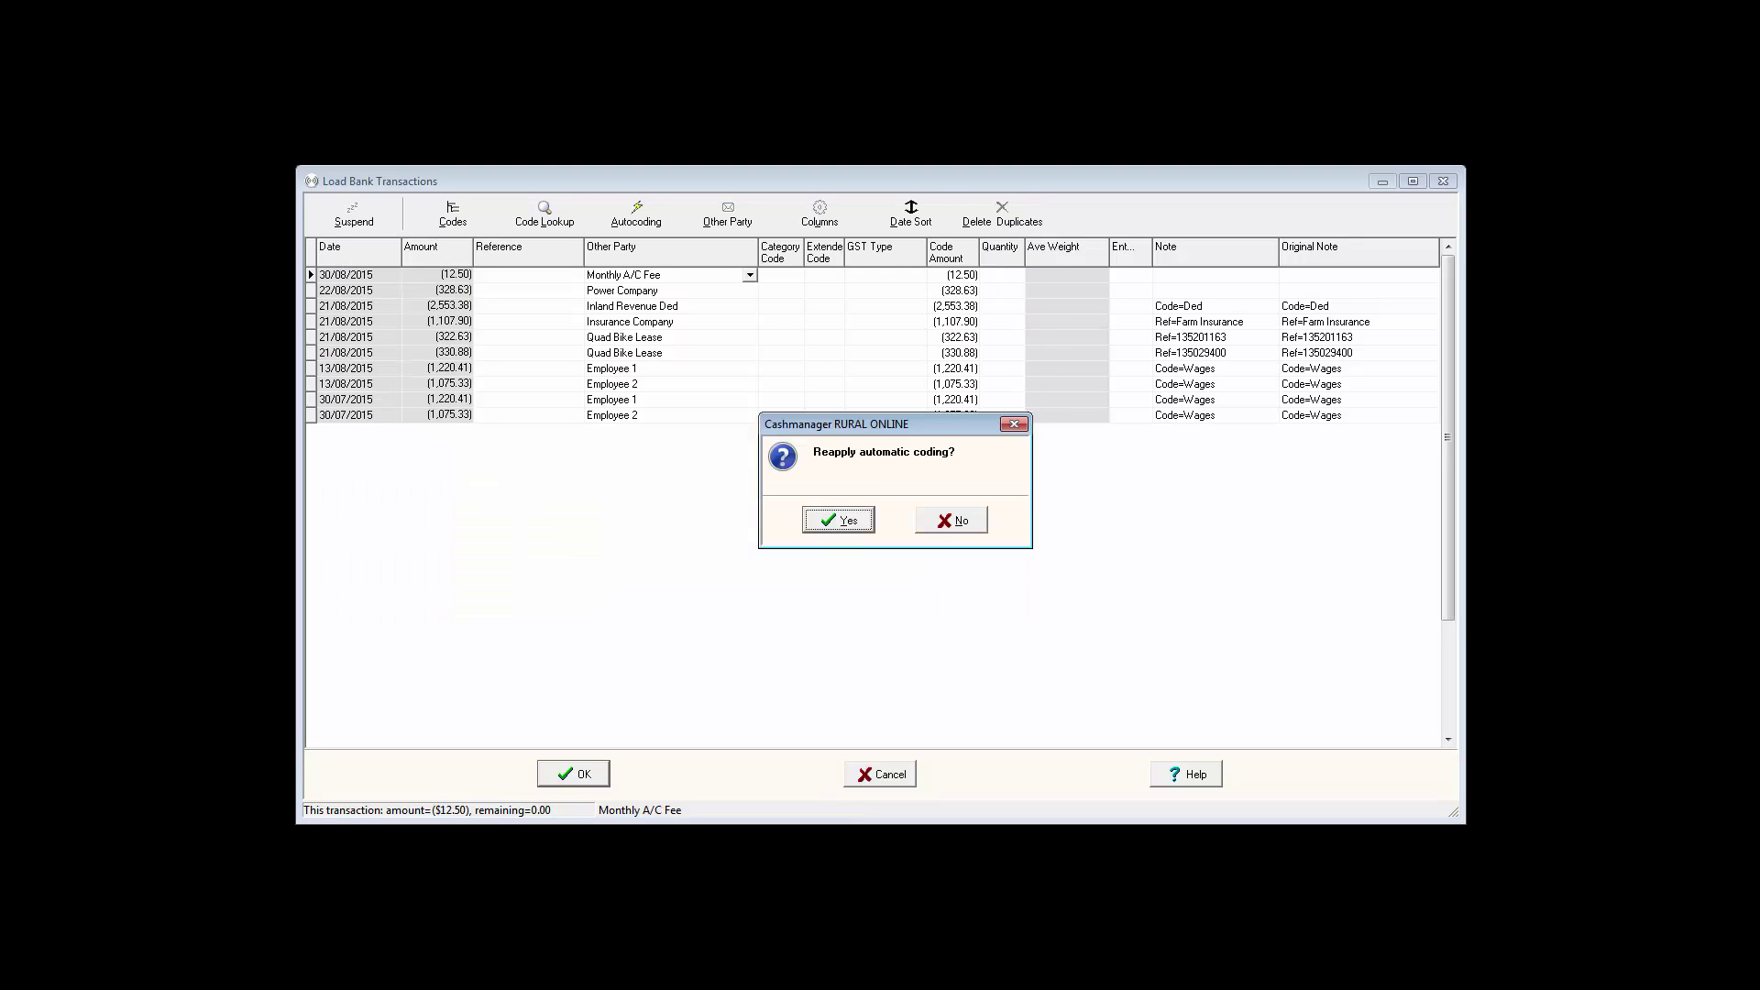
key("Return")
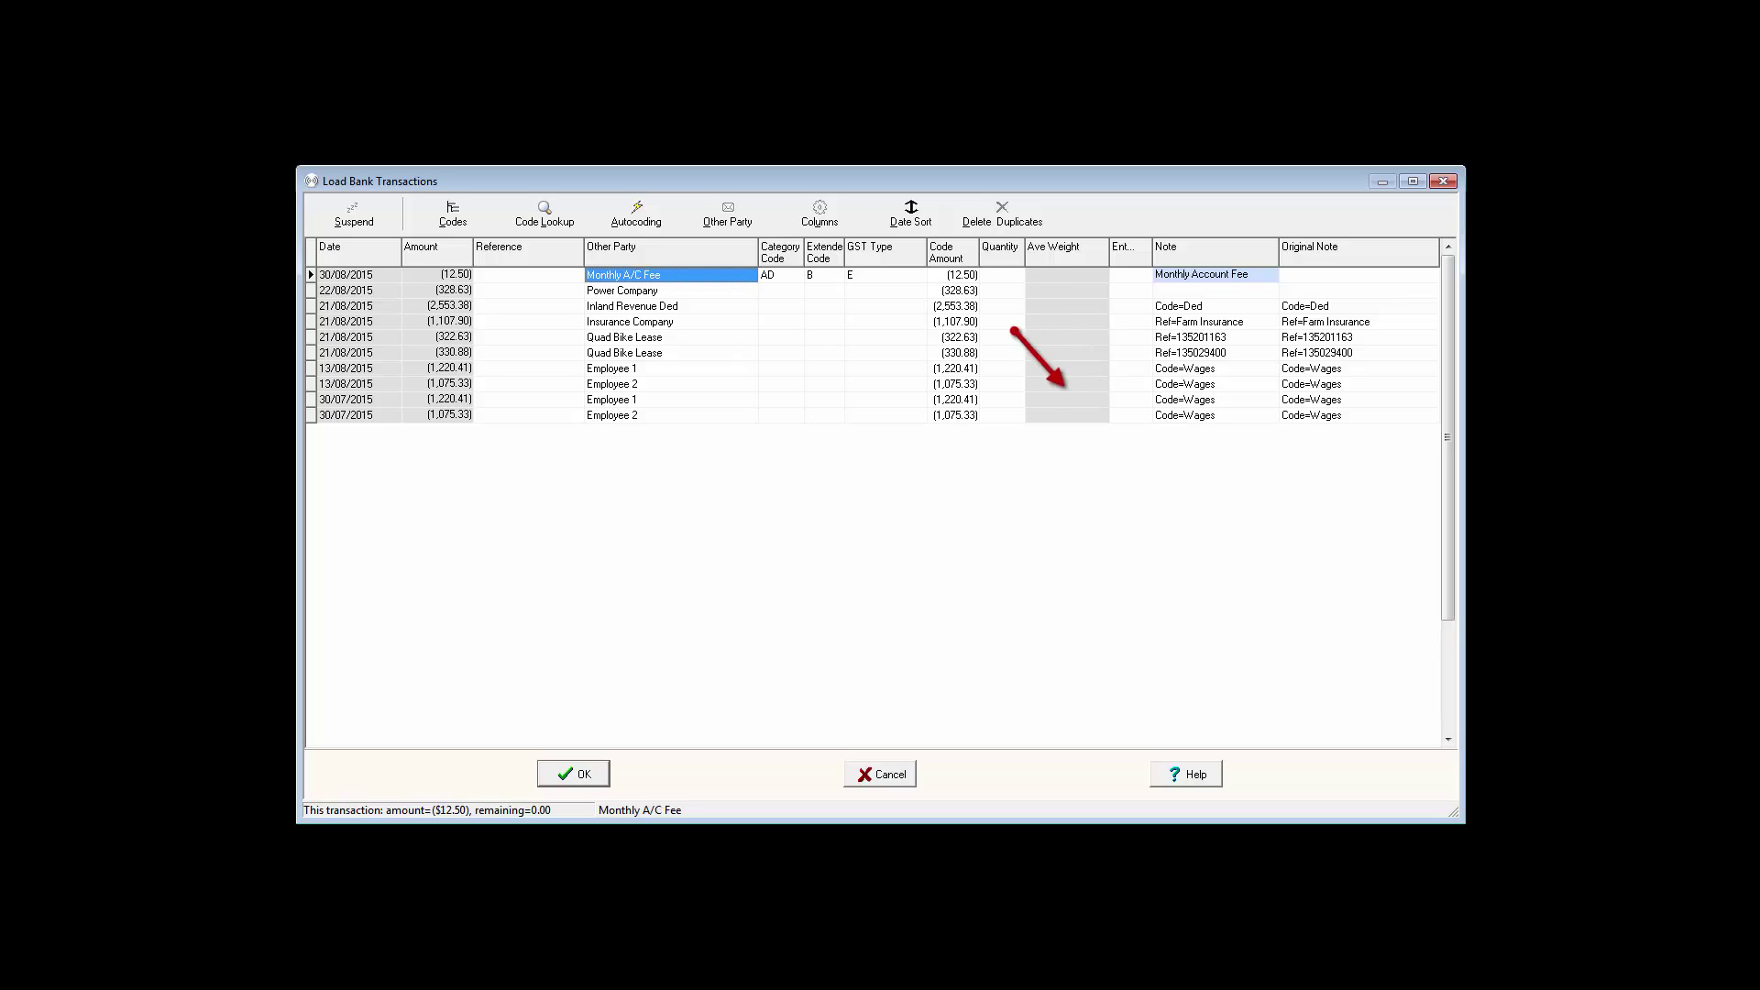
Add an autocoding rule for Employee 1 with category code WA, based on the 30/07/2015 transaction.
double_click(669, 399)
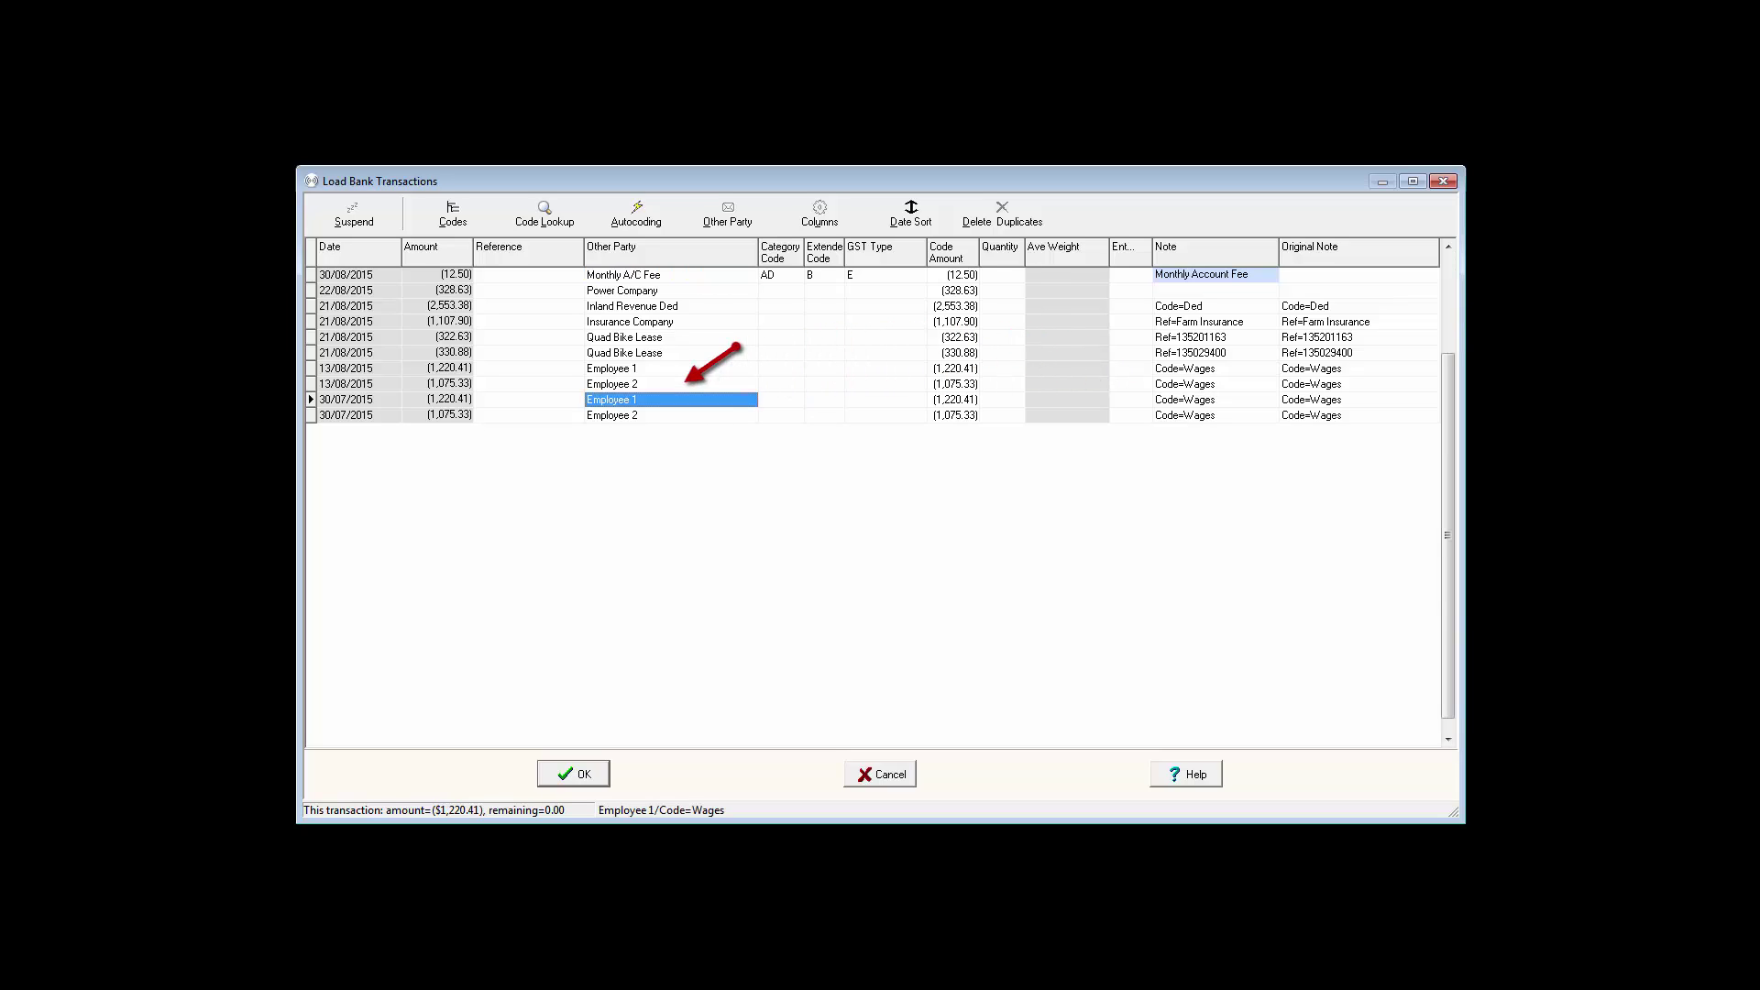
left_click(636, 213)
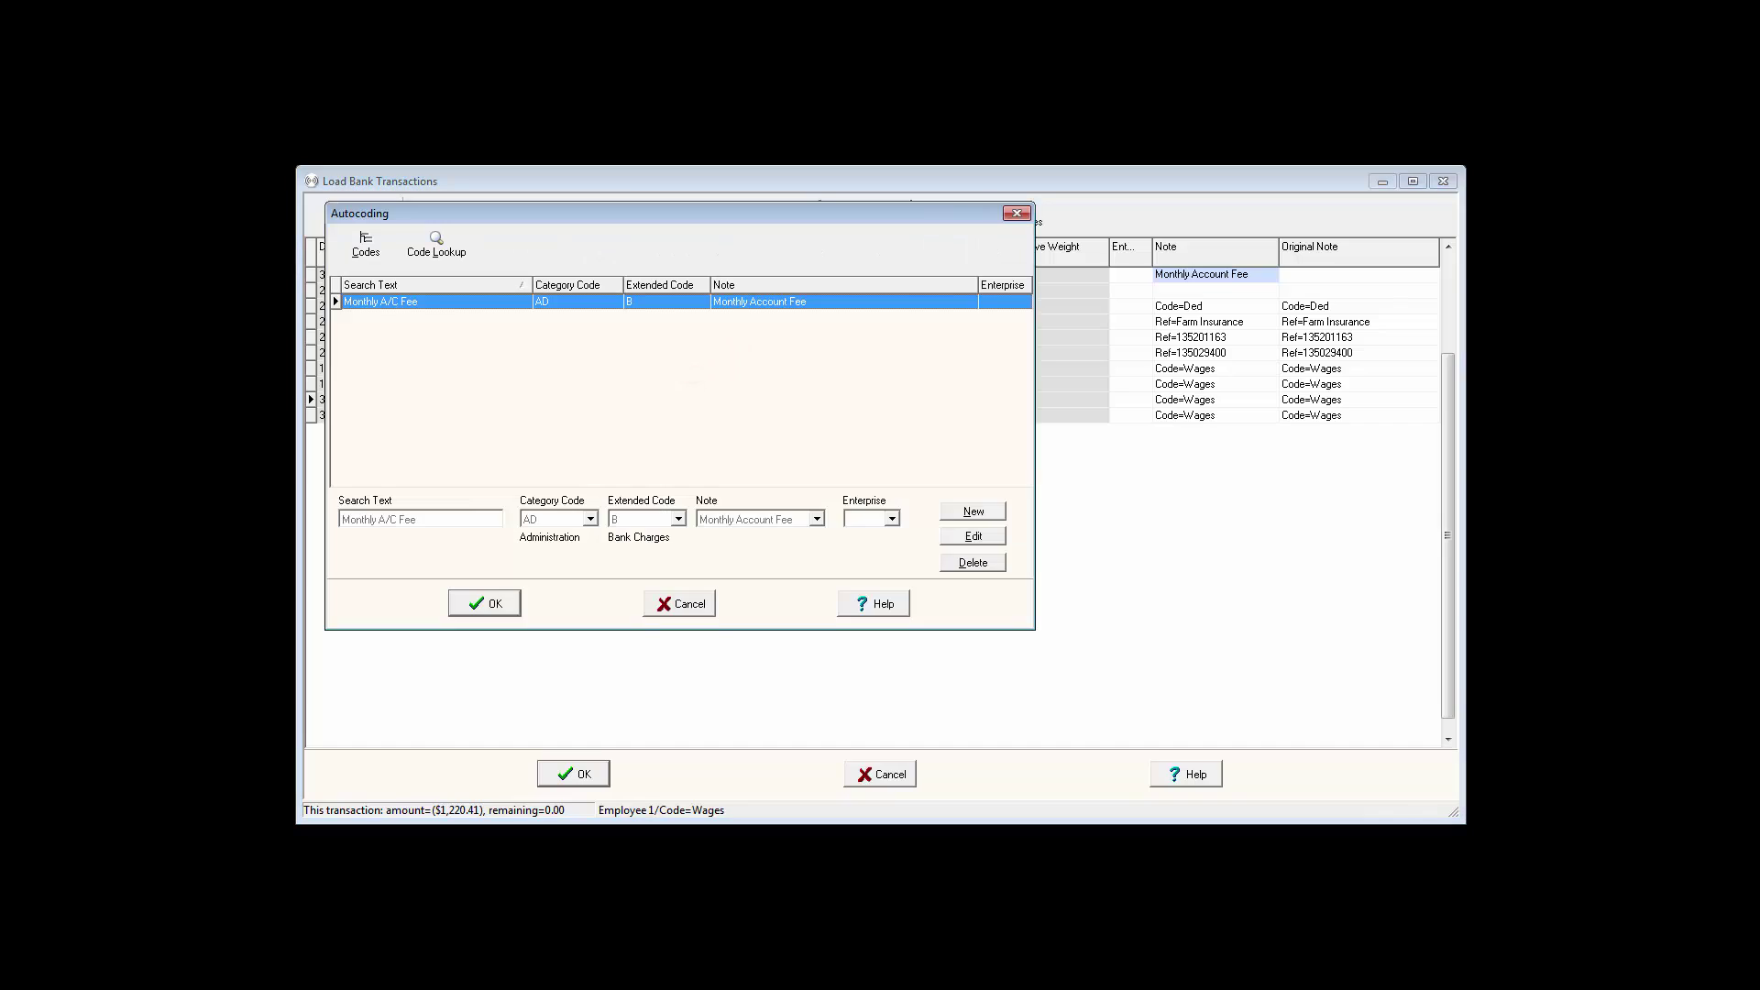
key("alt+n")
key("Tab")
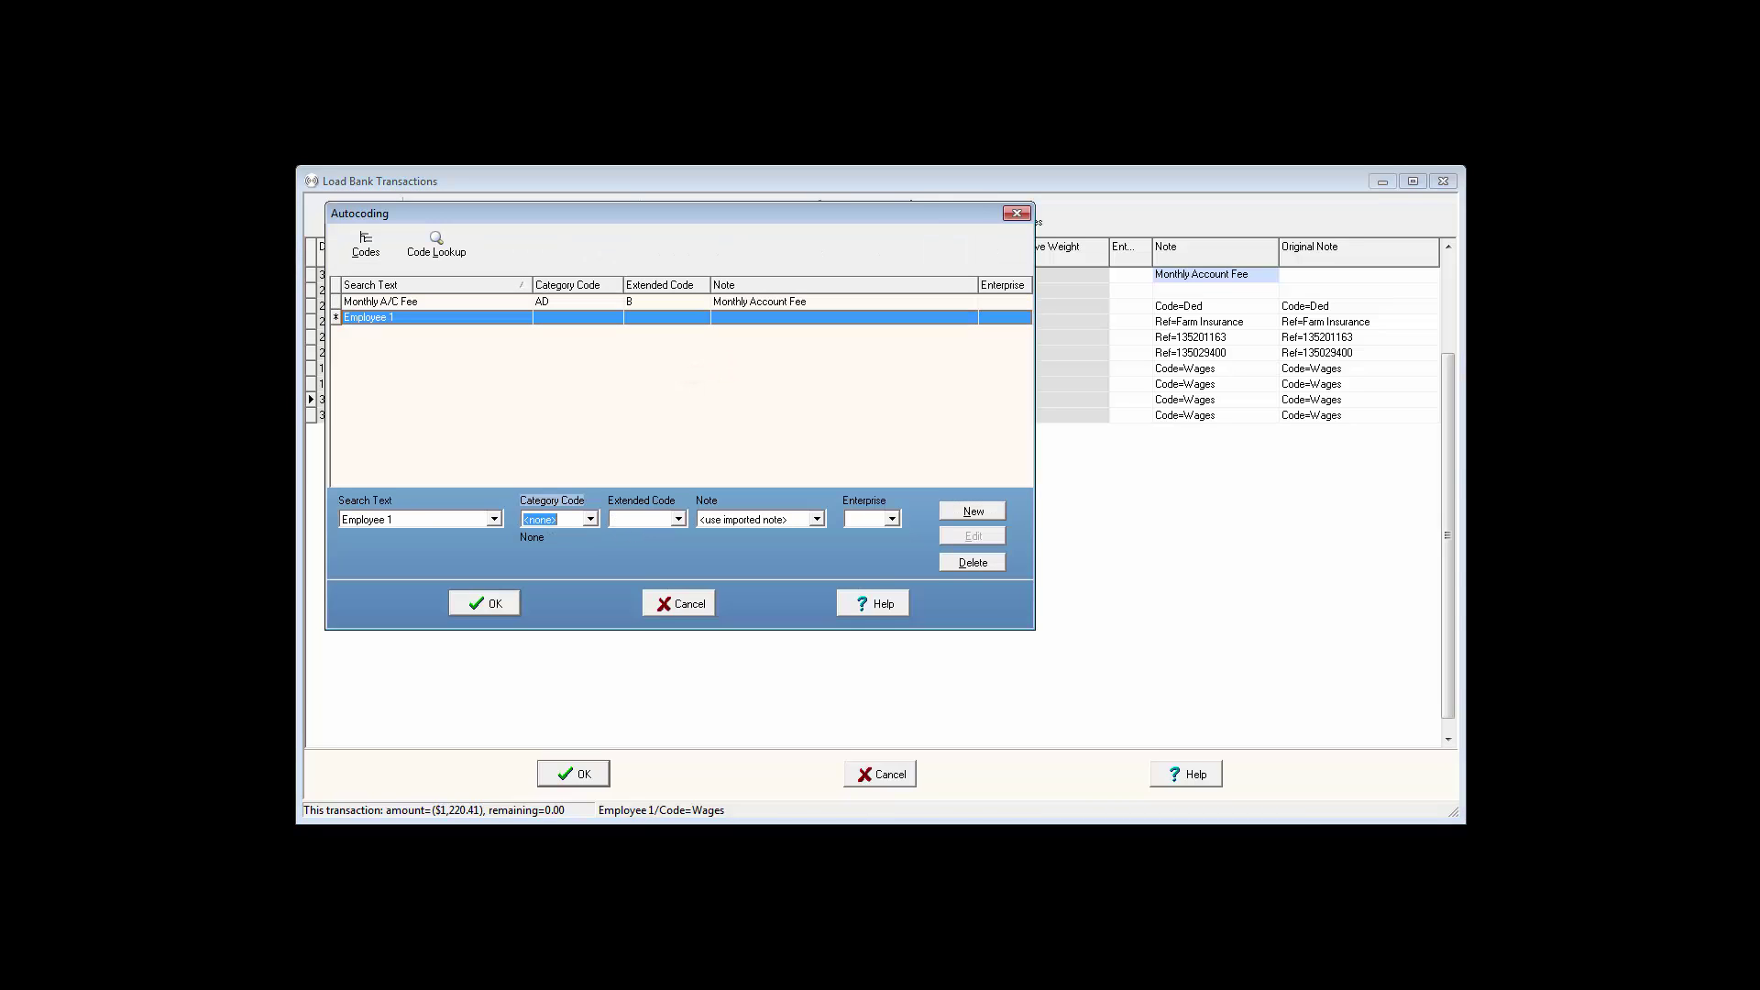
type("WA")
key("Tab")
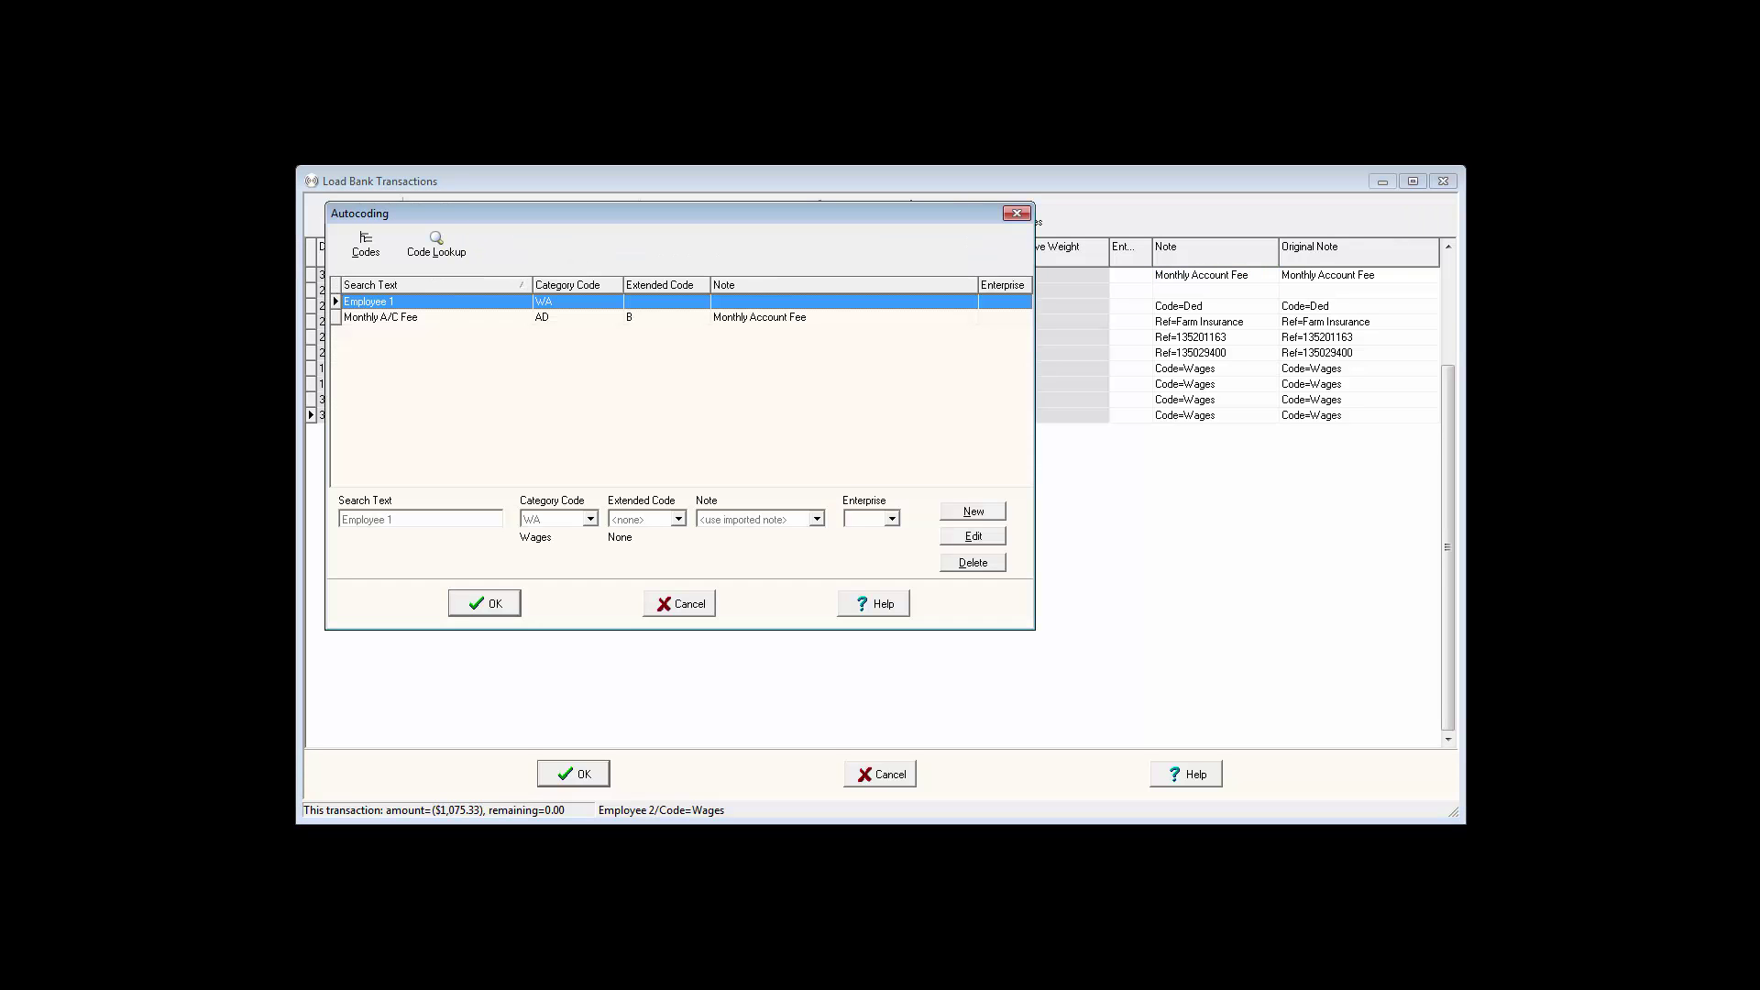
Code the Employee 2 autocoding rule with category WA and extended code CASU, and reapply automatic coding.
key("Tab")
key("Tab")
key("Tab")
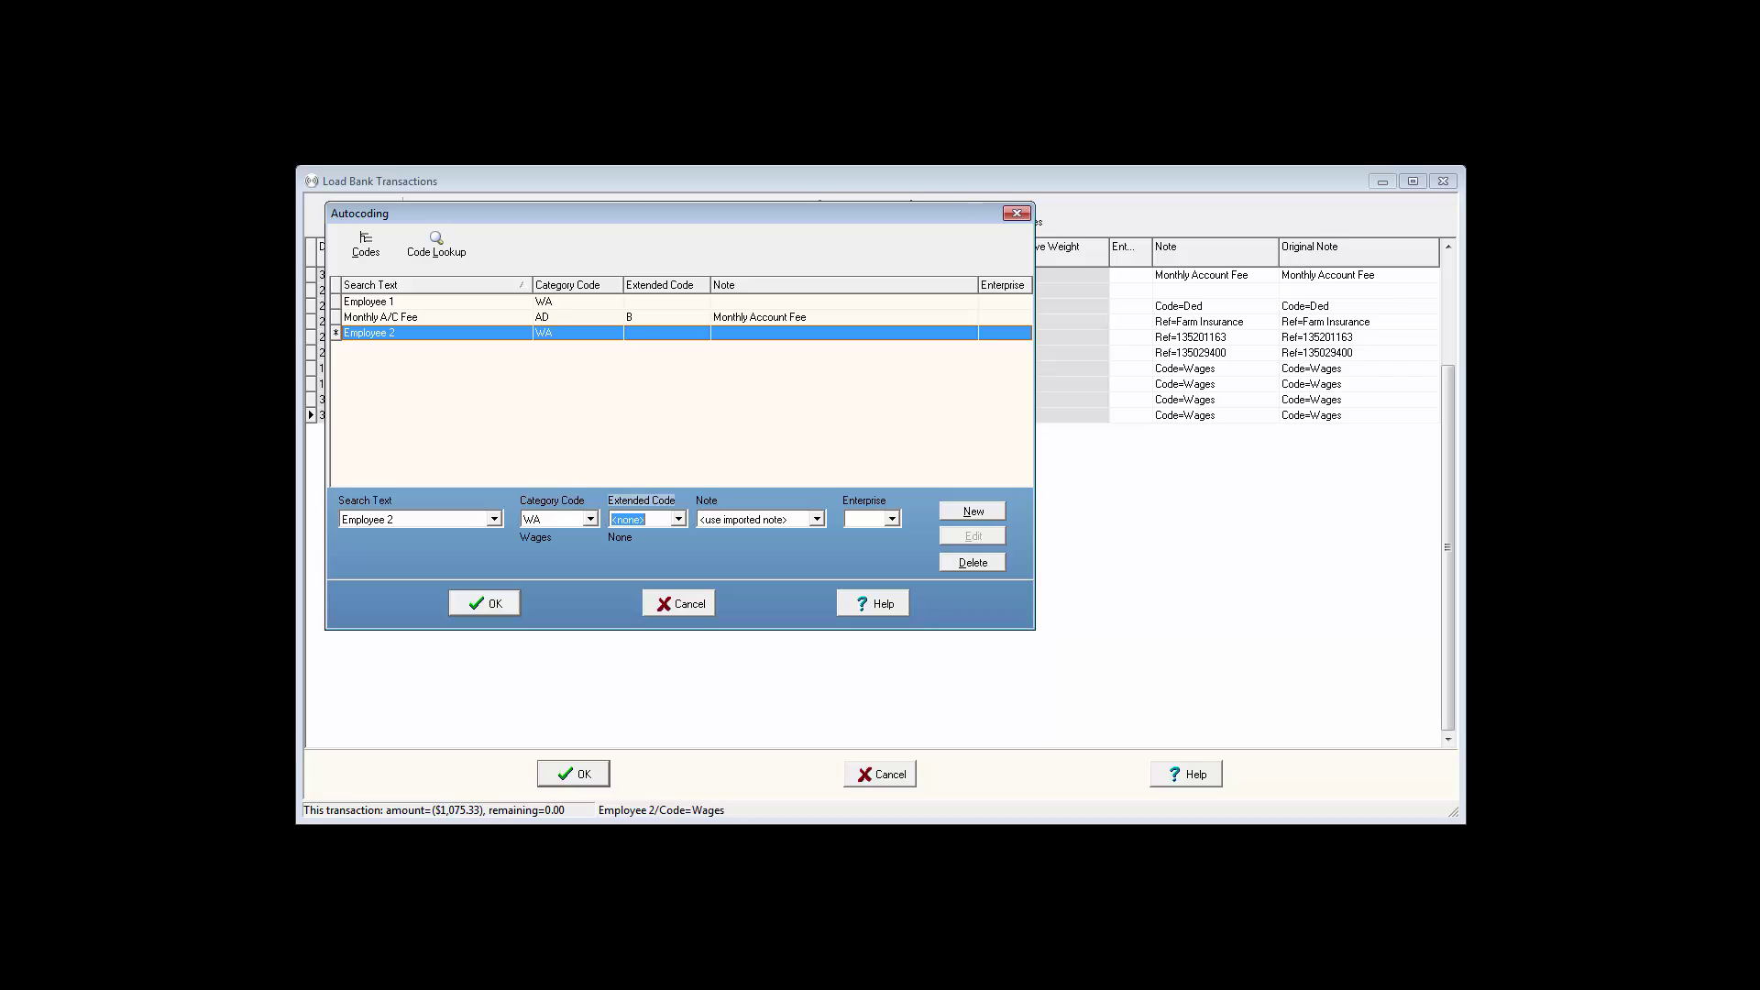
type("CASU")
key("Tab")
key("Return")
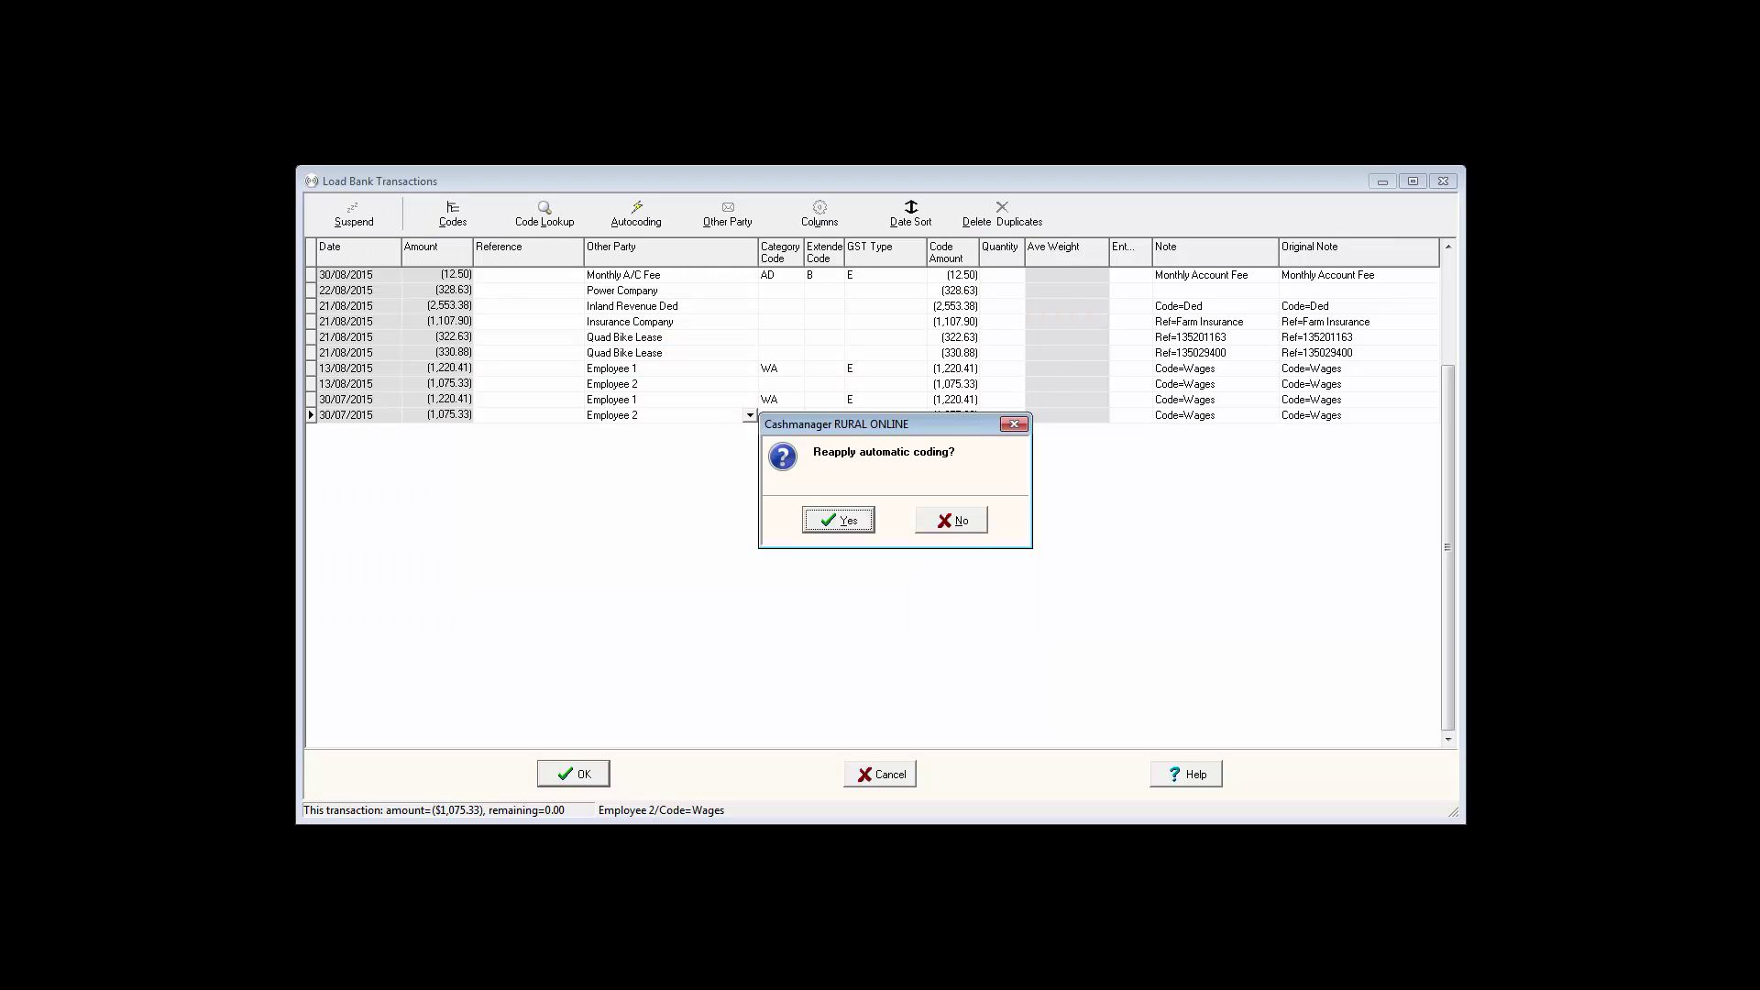
key("Return")
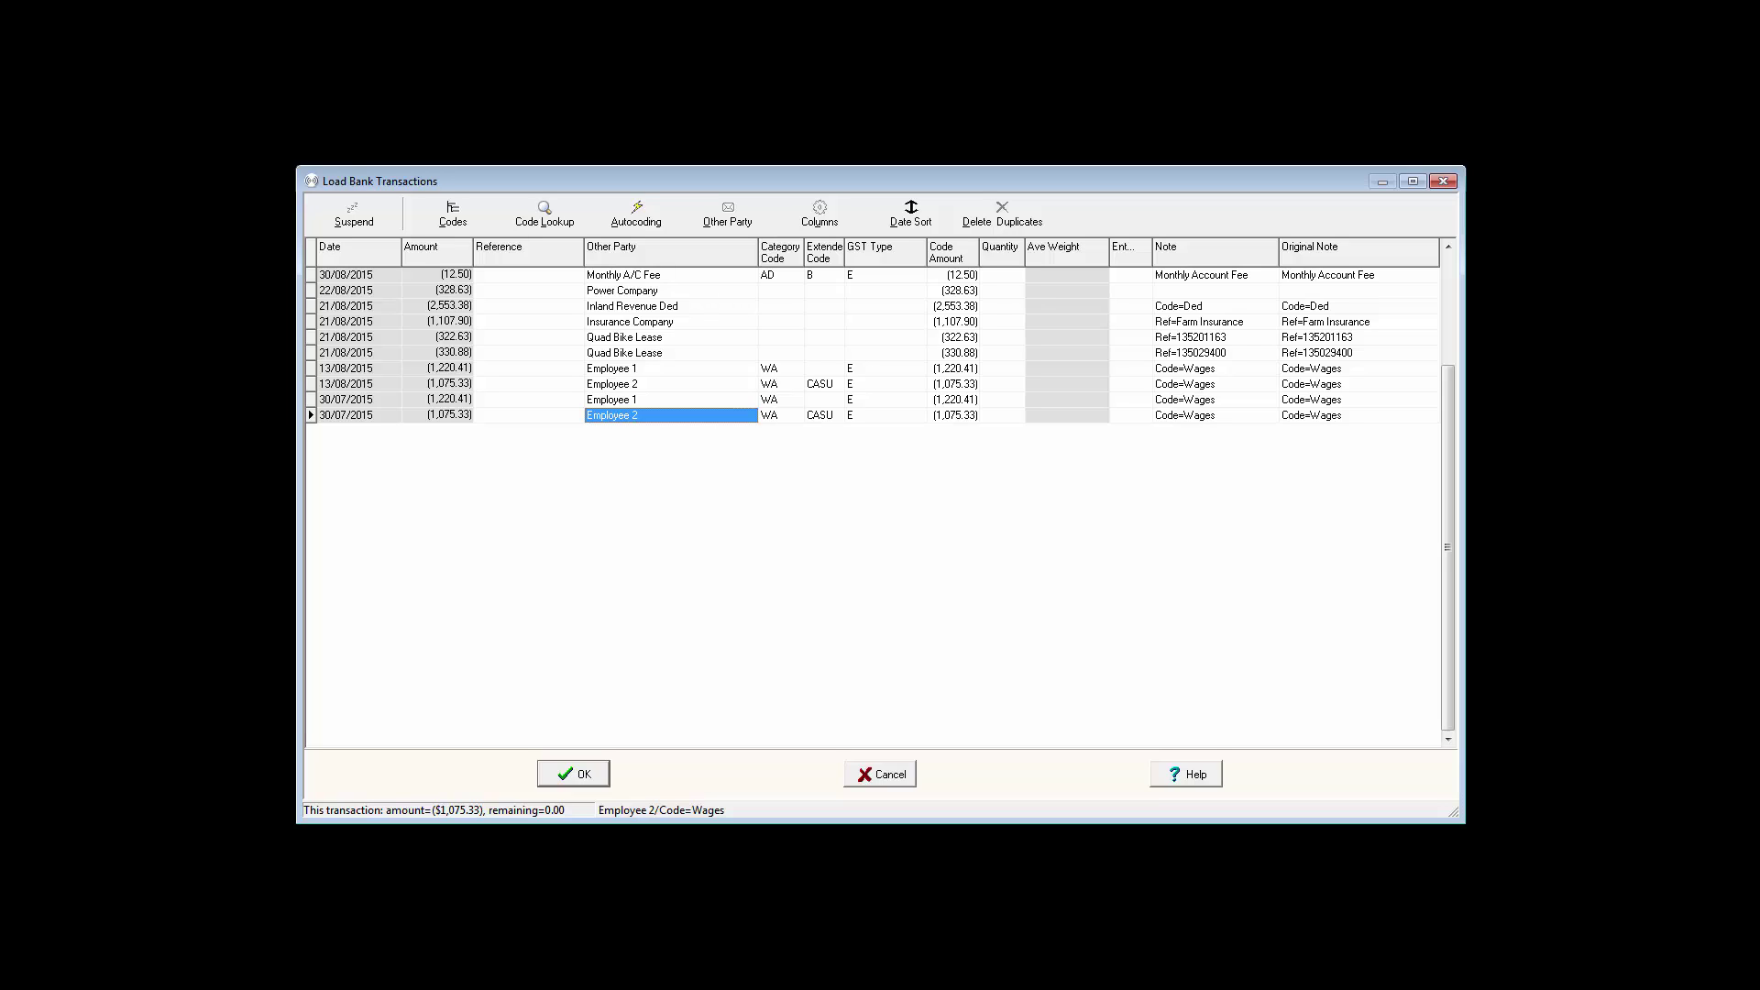
Start an autocoding rule from the reference note of the 322.63 Quad Bike Lease transaction, using category code VH and extended code Q.
left_click(1189, 338)
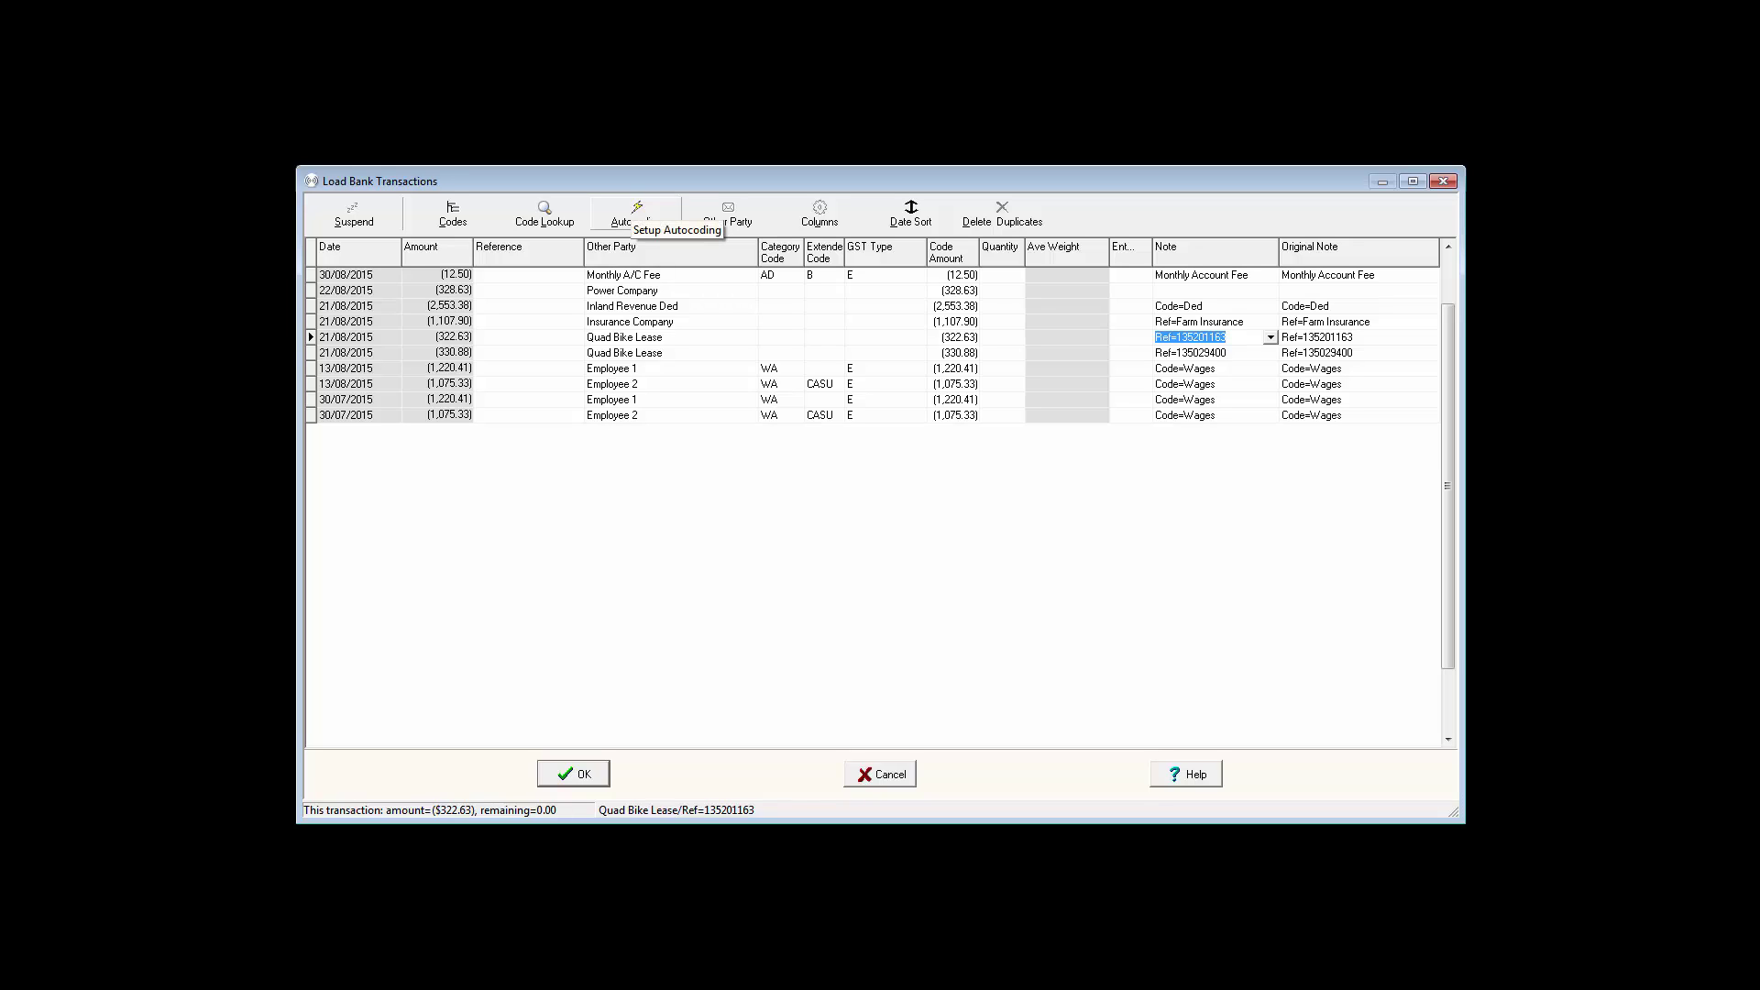
left_click(636, 212)
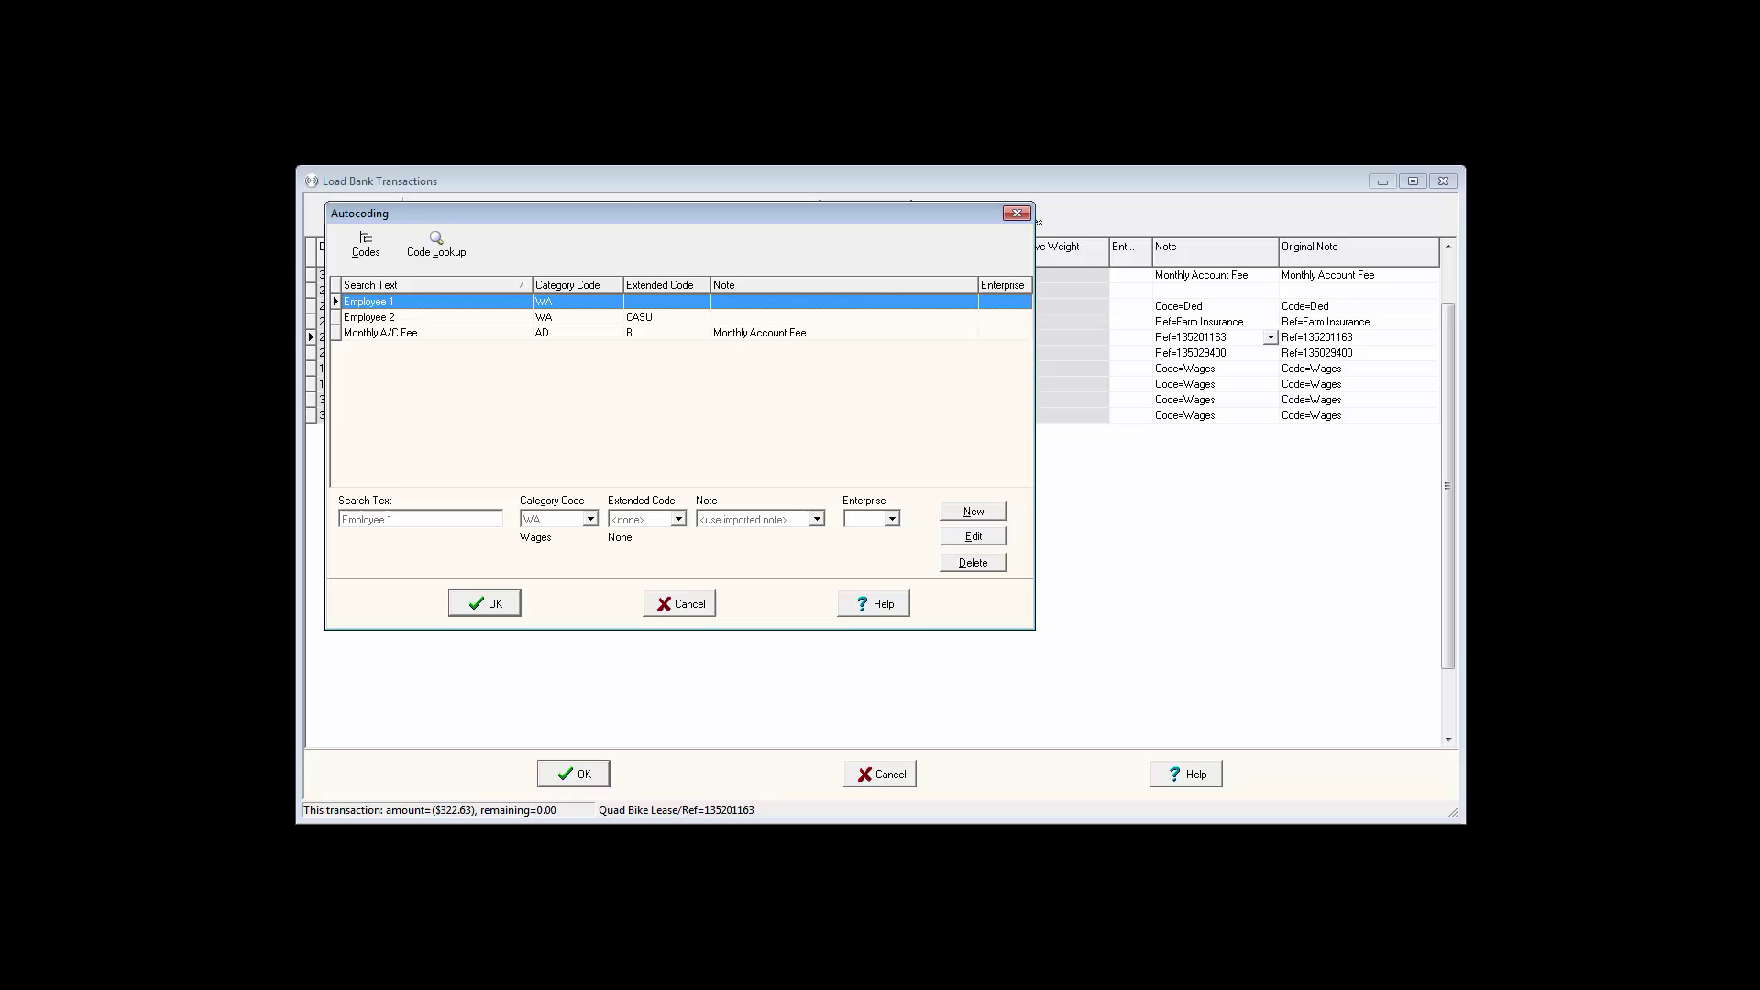
left_click(972, 510)
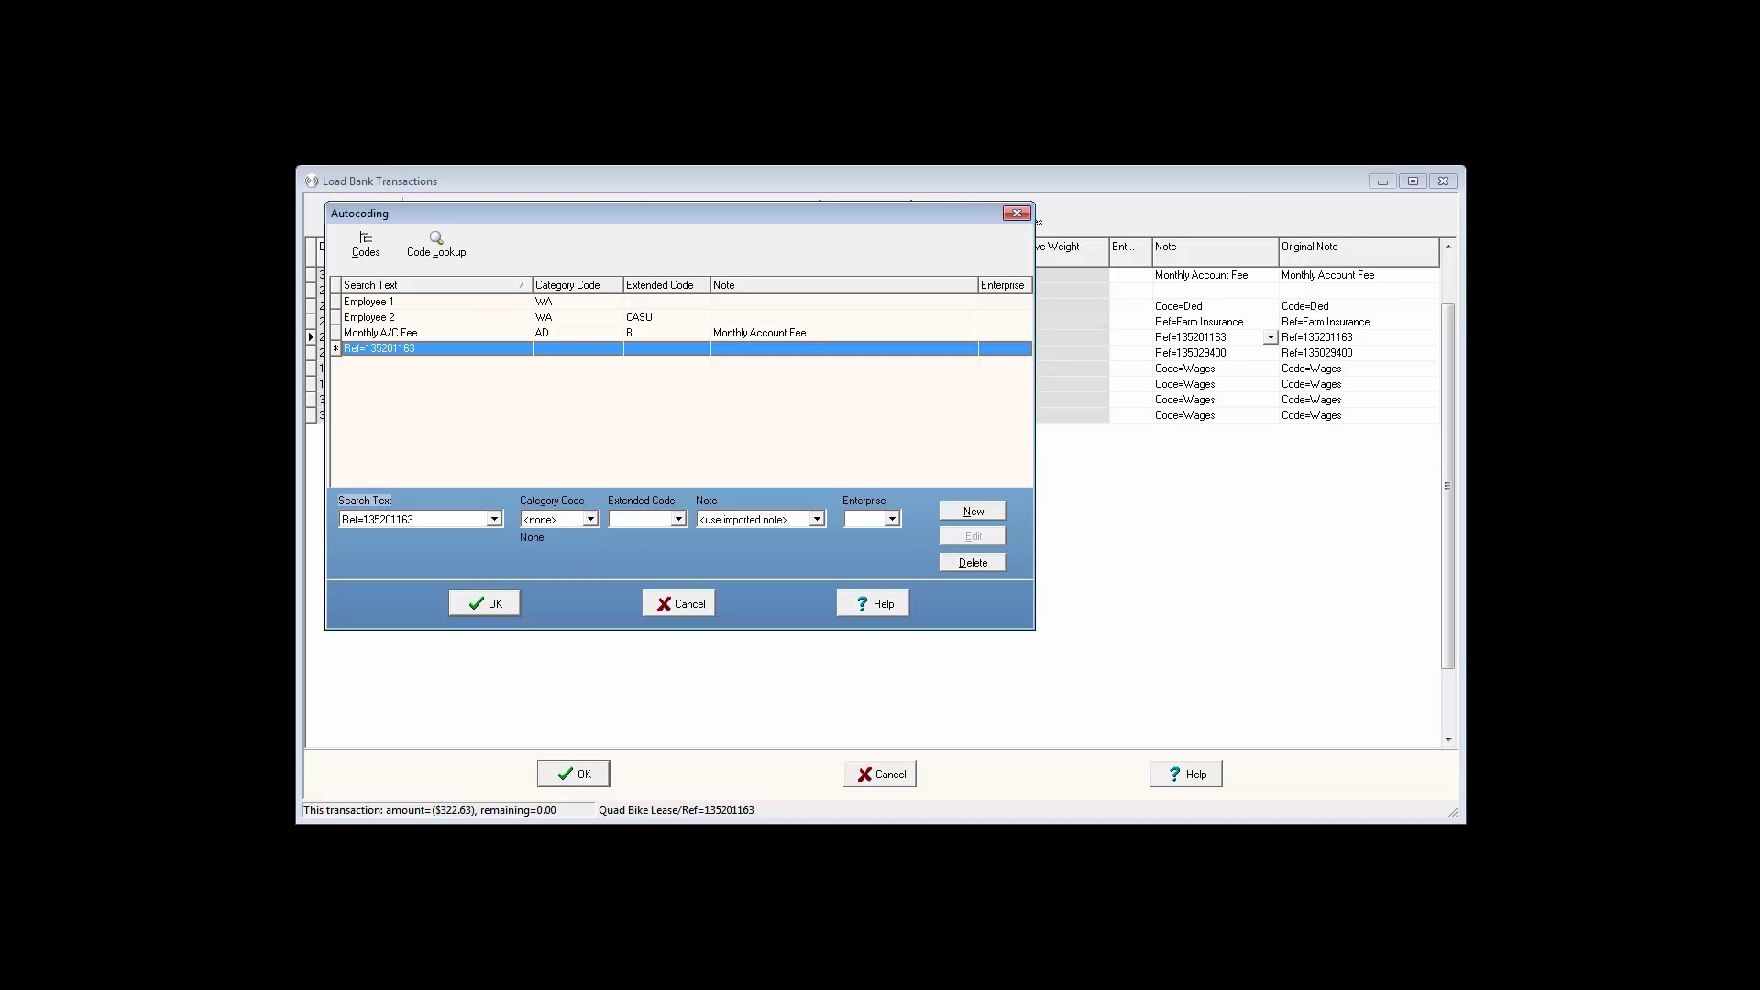
key("Tab")
type("VH")
key("Tab")
type("Q")
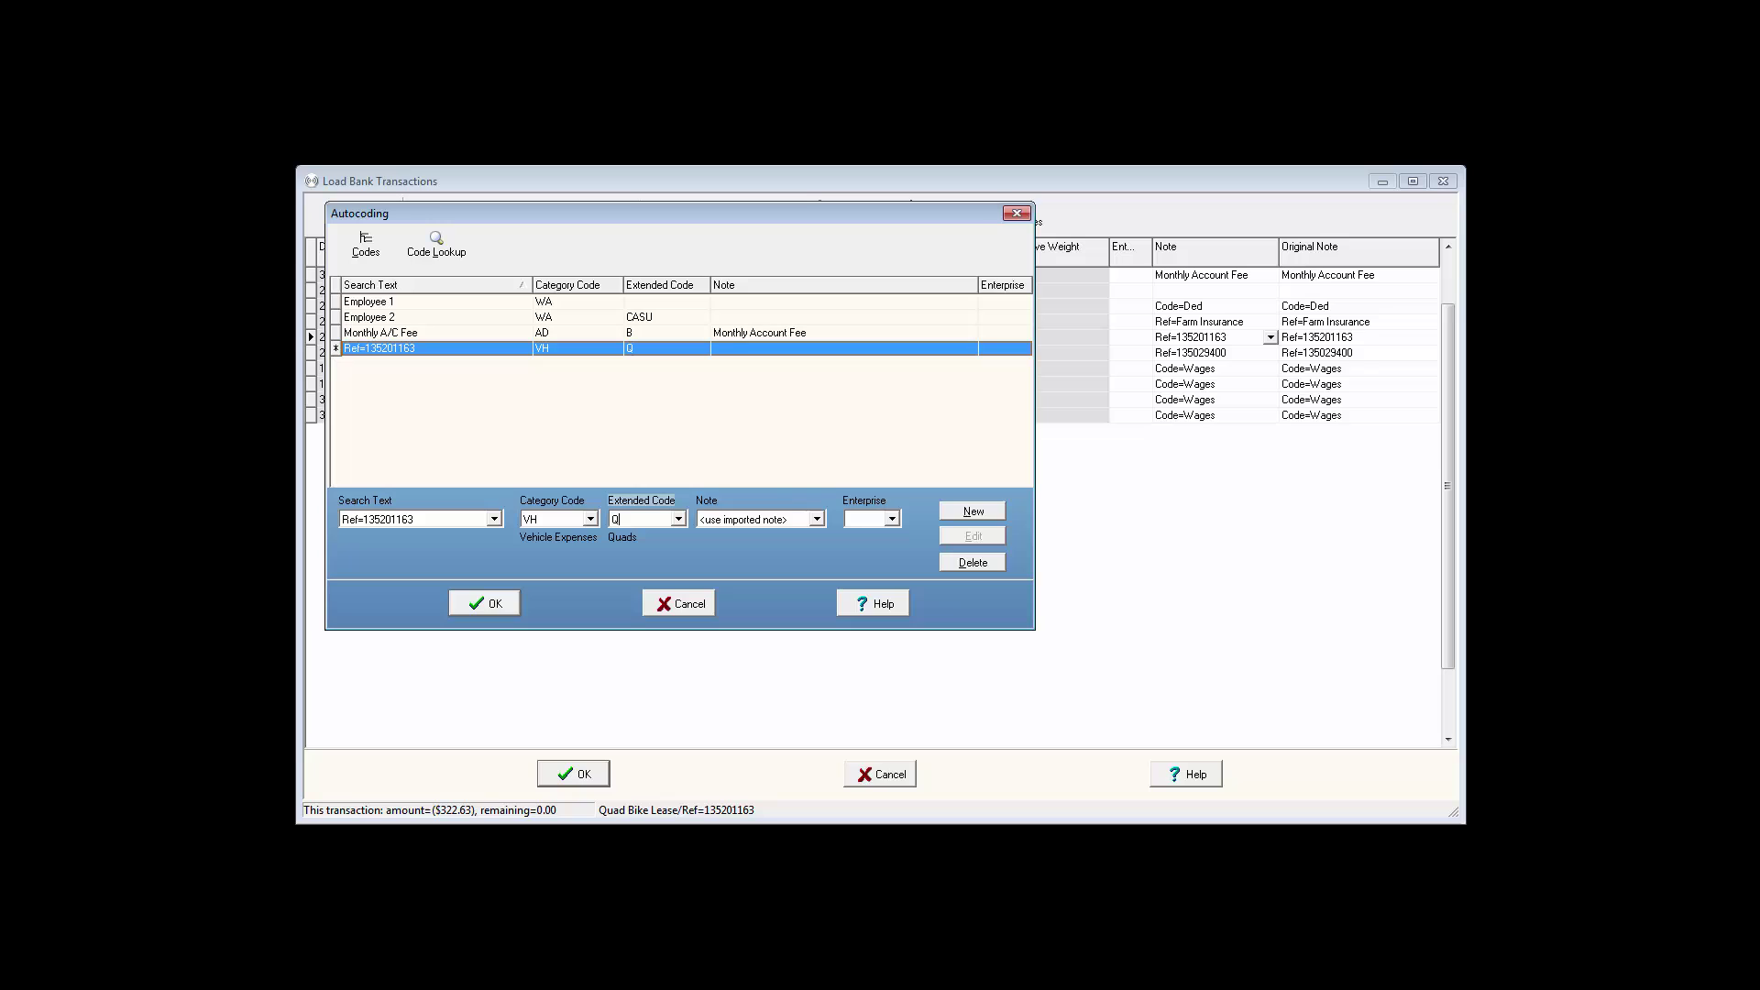
Set the quad bike rule's note to "Quad 1" and its enterprise to L (Lease Block), and save the rule.
key("Tab")
type("Quad 1")
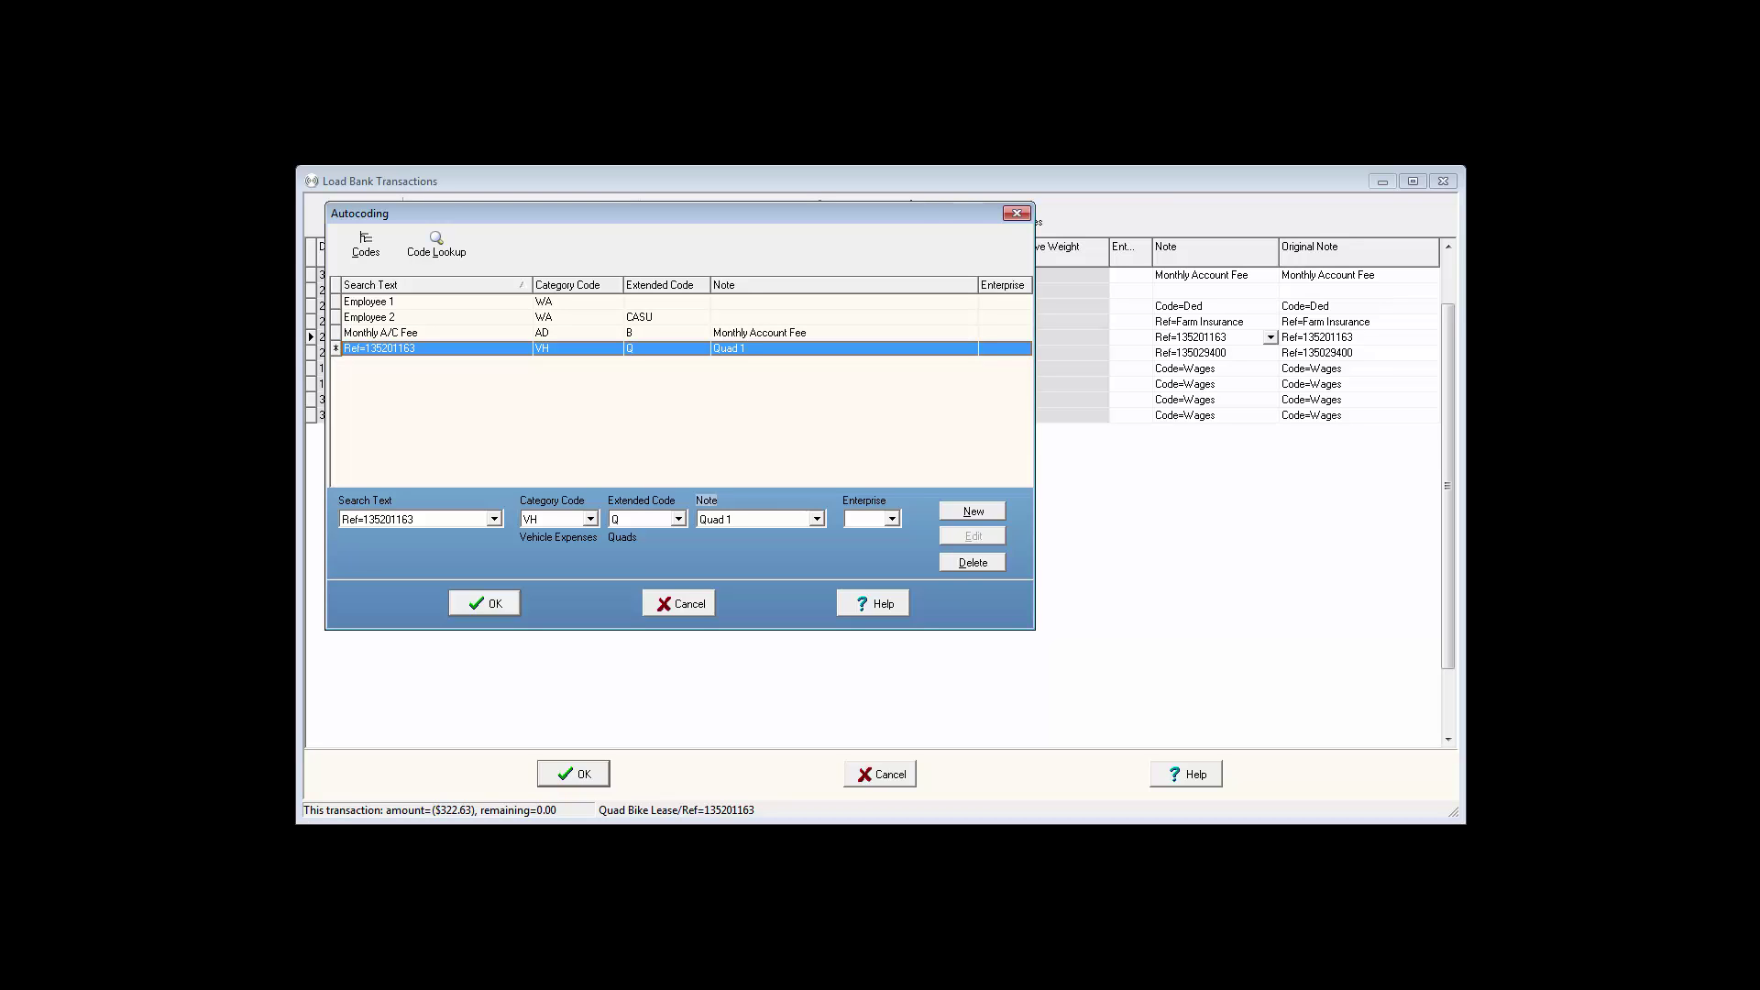
key("Tab")
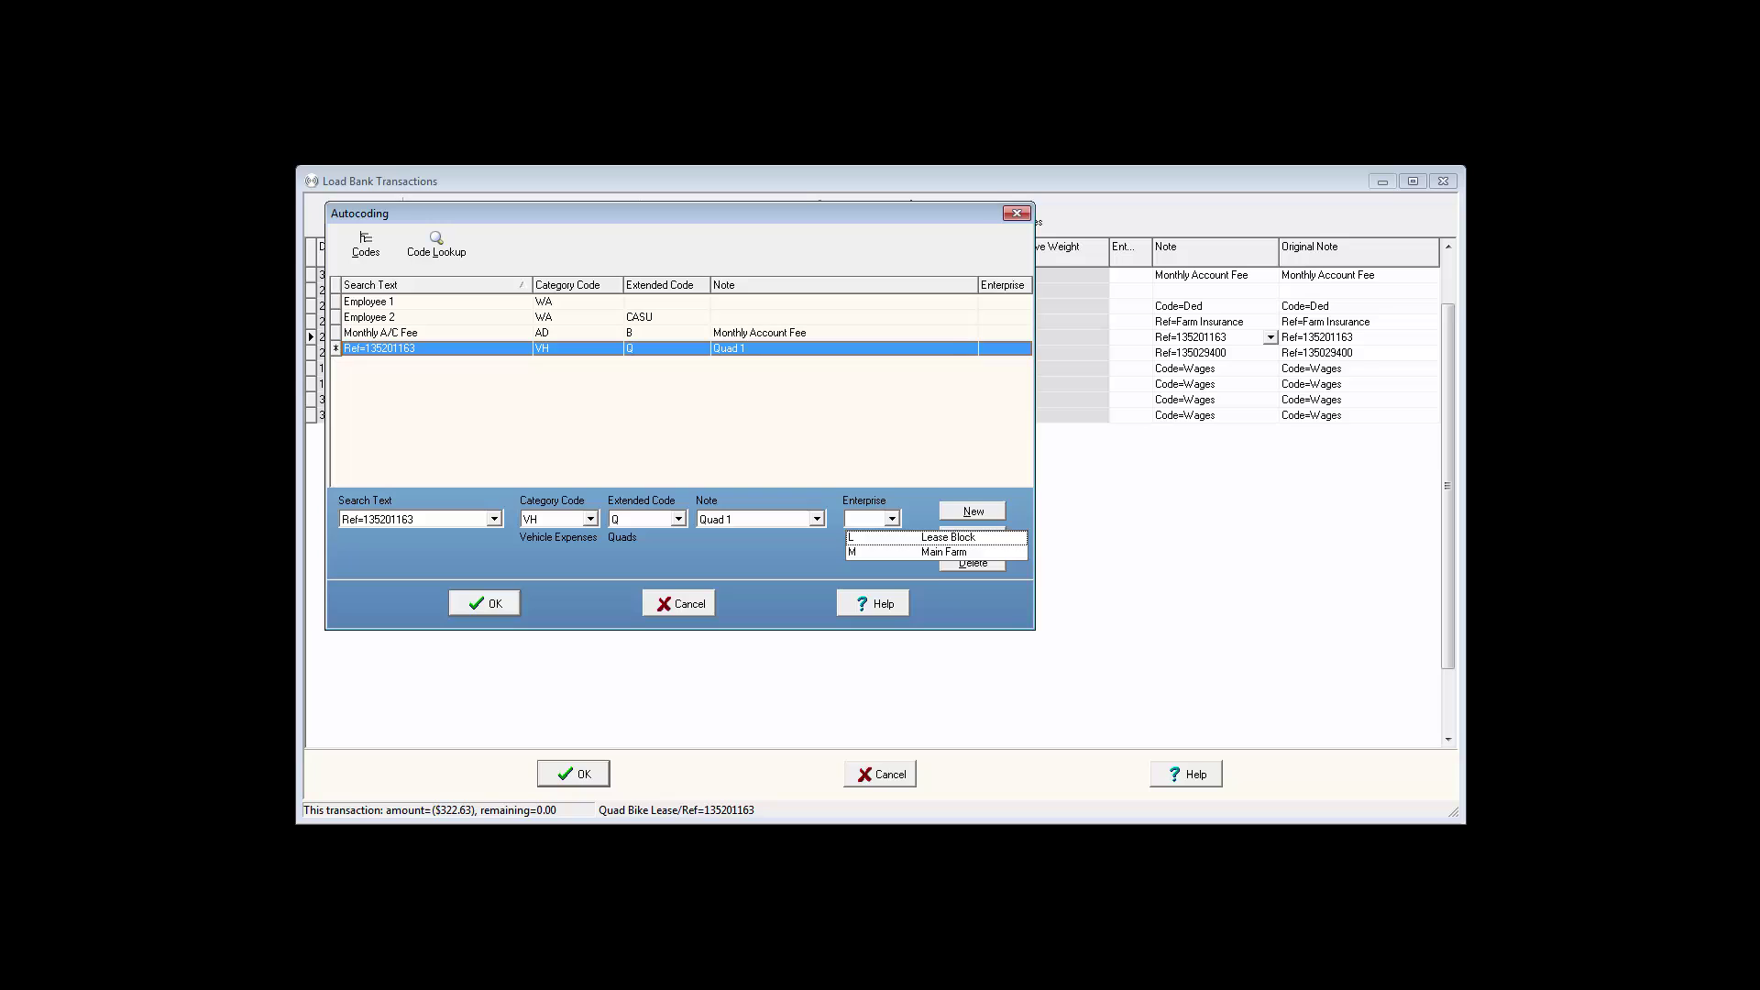
type("L")
key("Return")
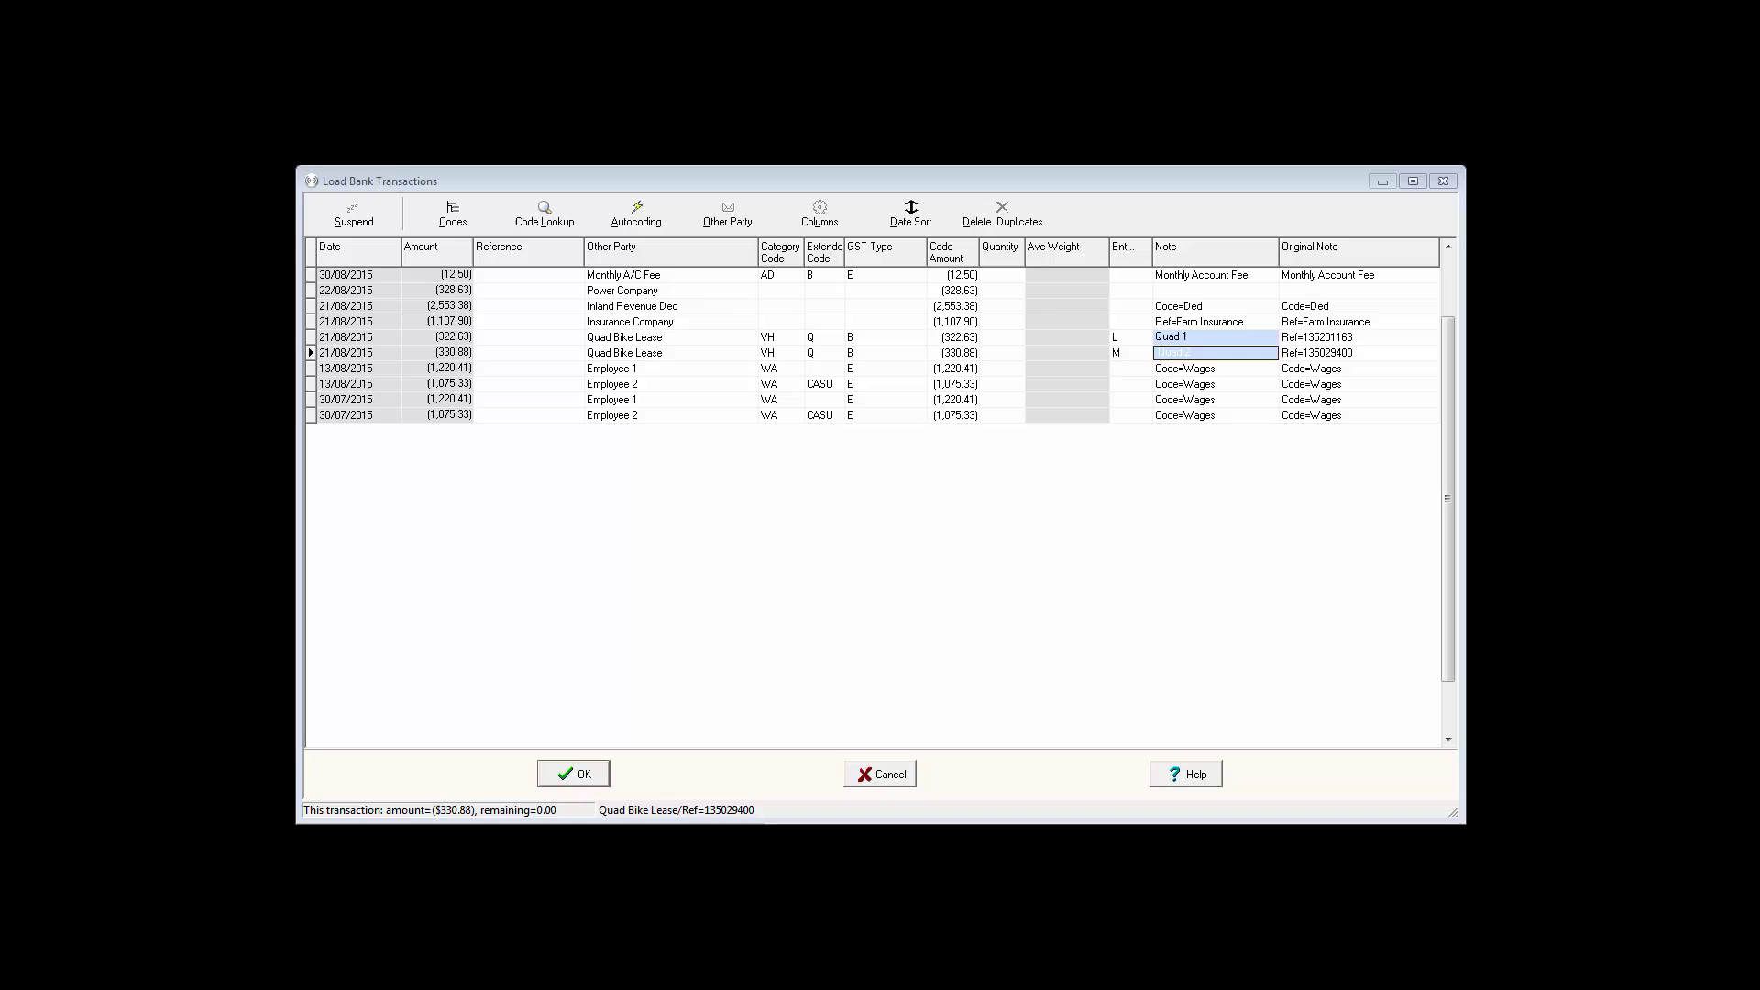
Add an autocoding rule for Power Company with category code EL and extended code H, and reapply automatic coding.
left_click(622, 290)
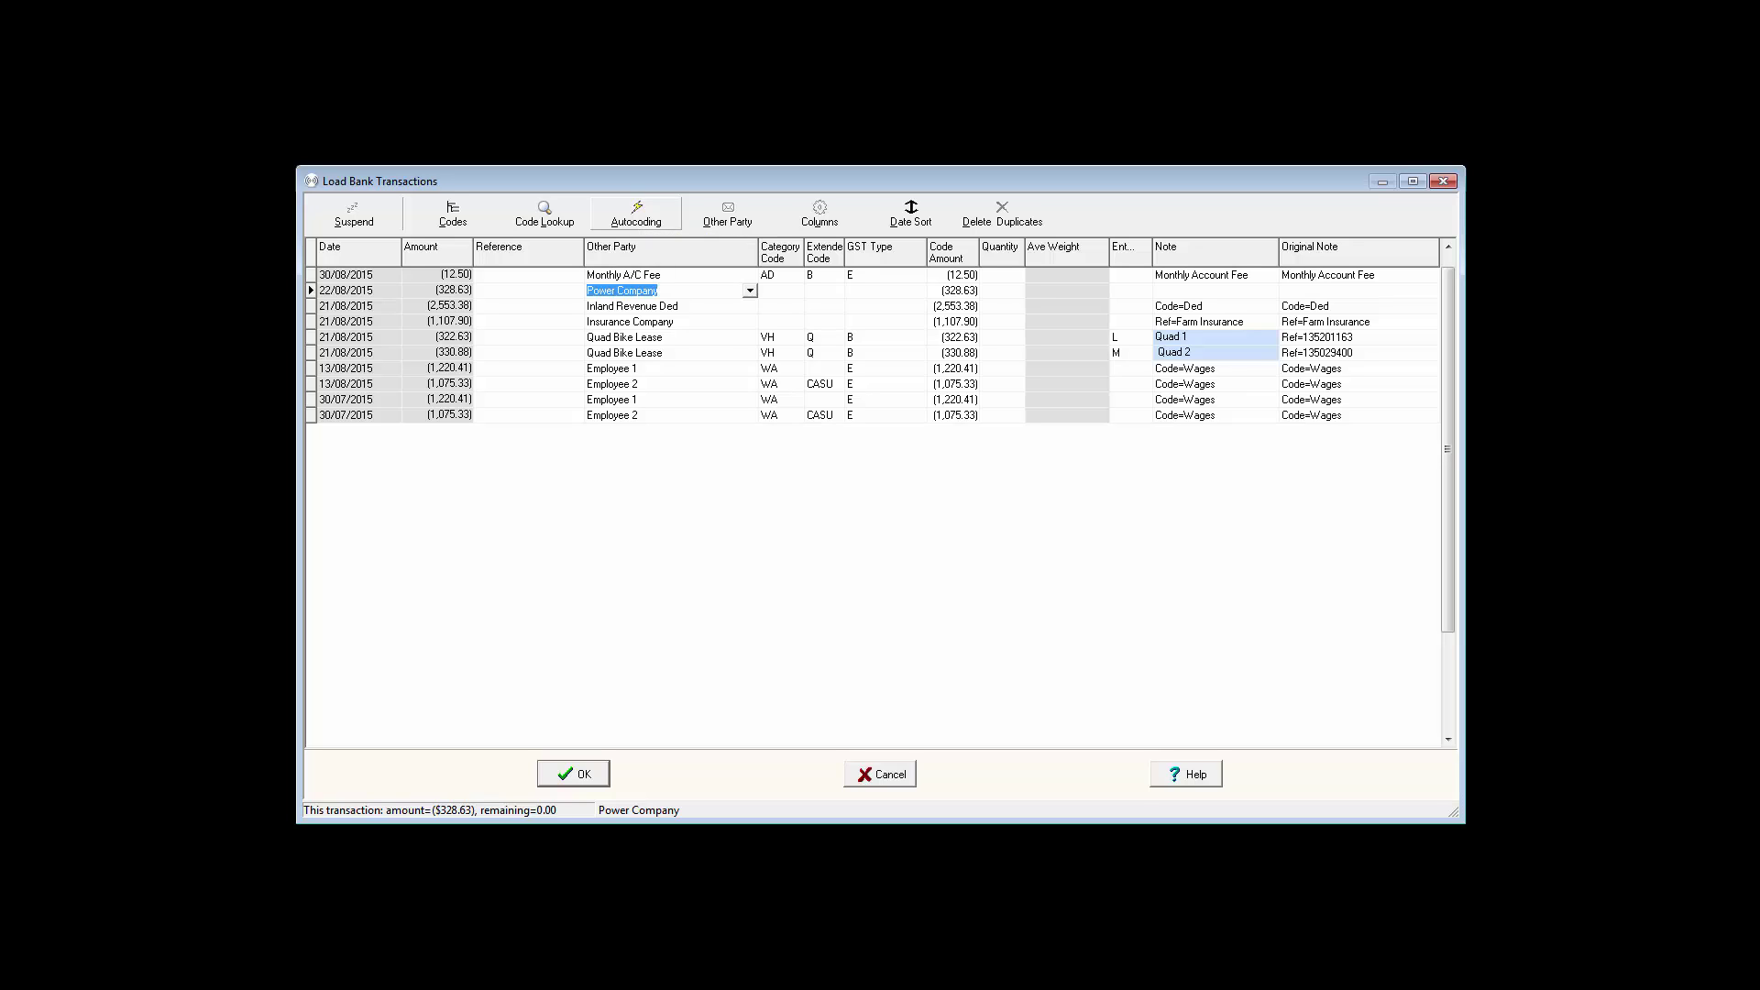
left_click(635, 216)
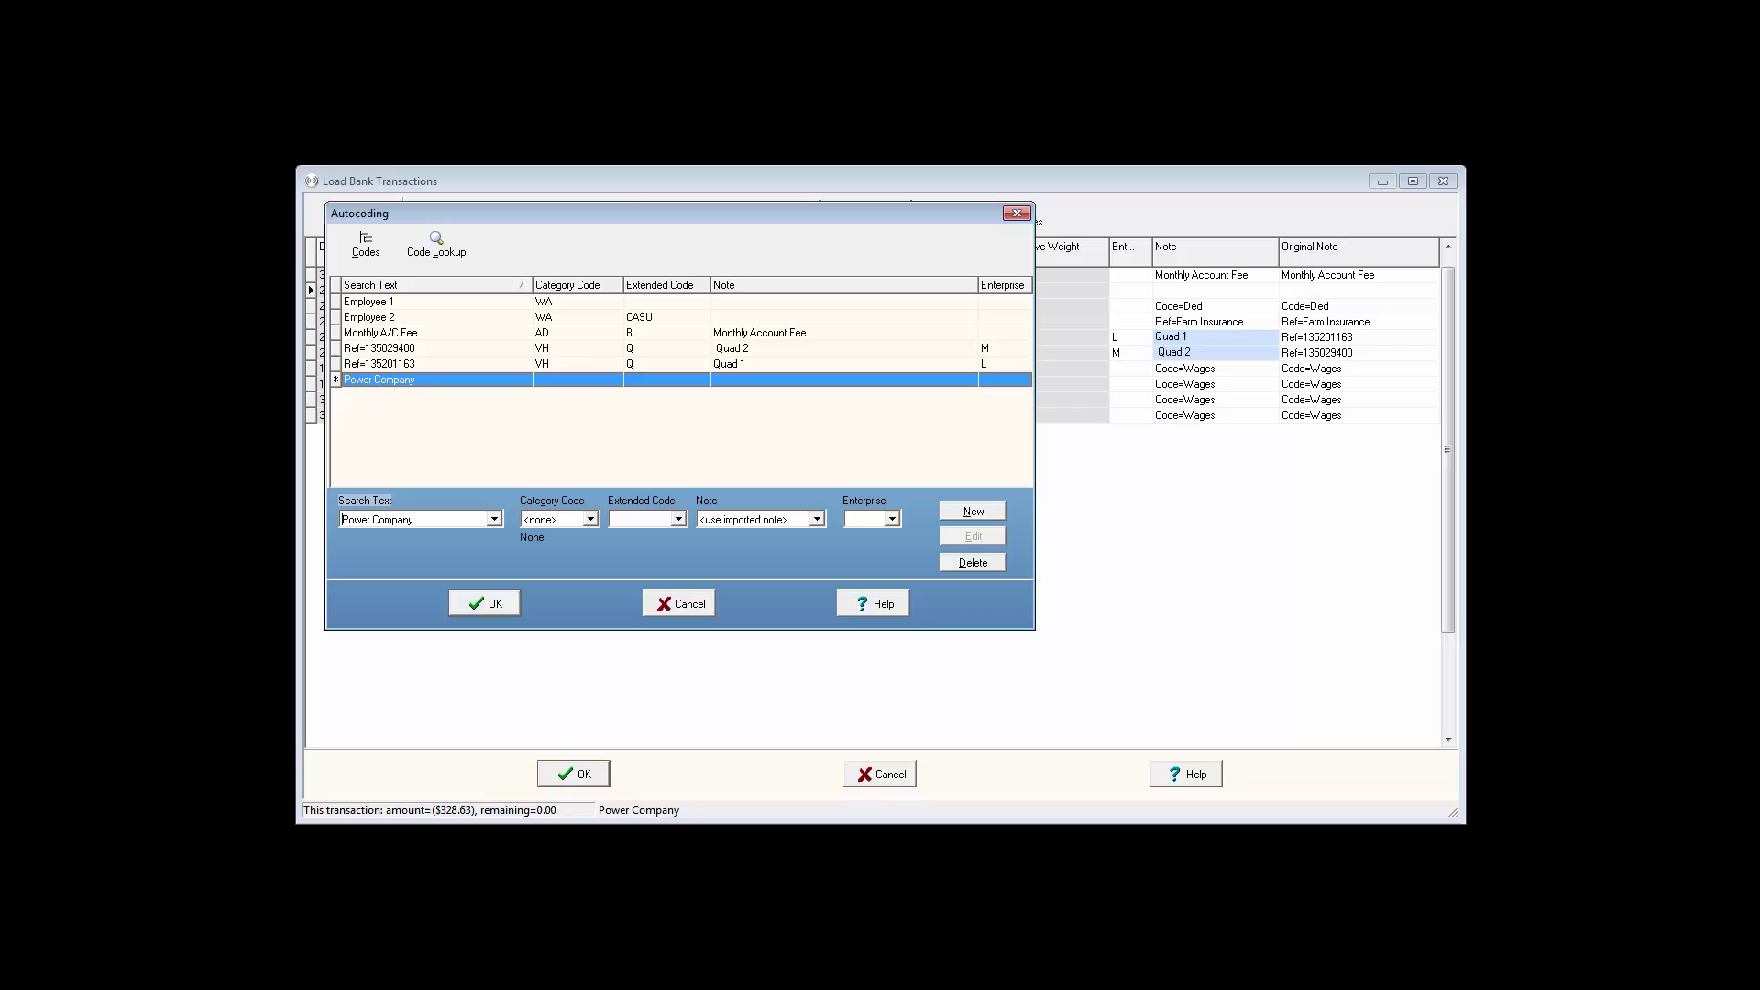
key("Tab")
type("EL")
key("Tab")
type("H")
key("Tab")
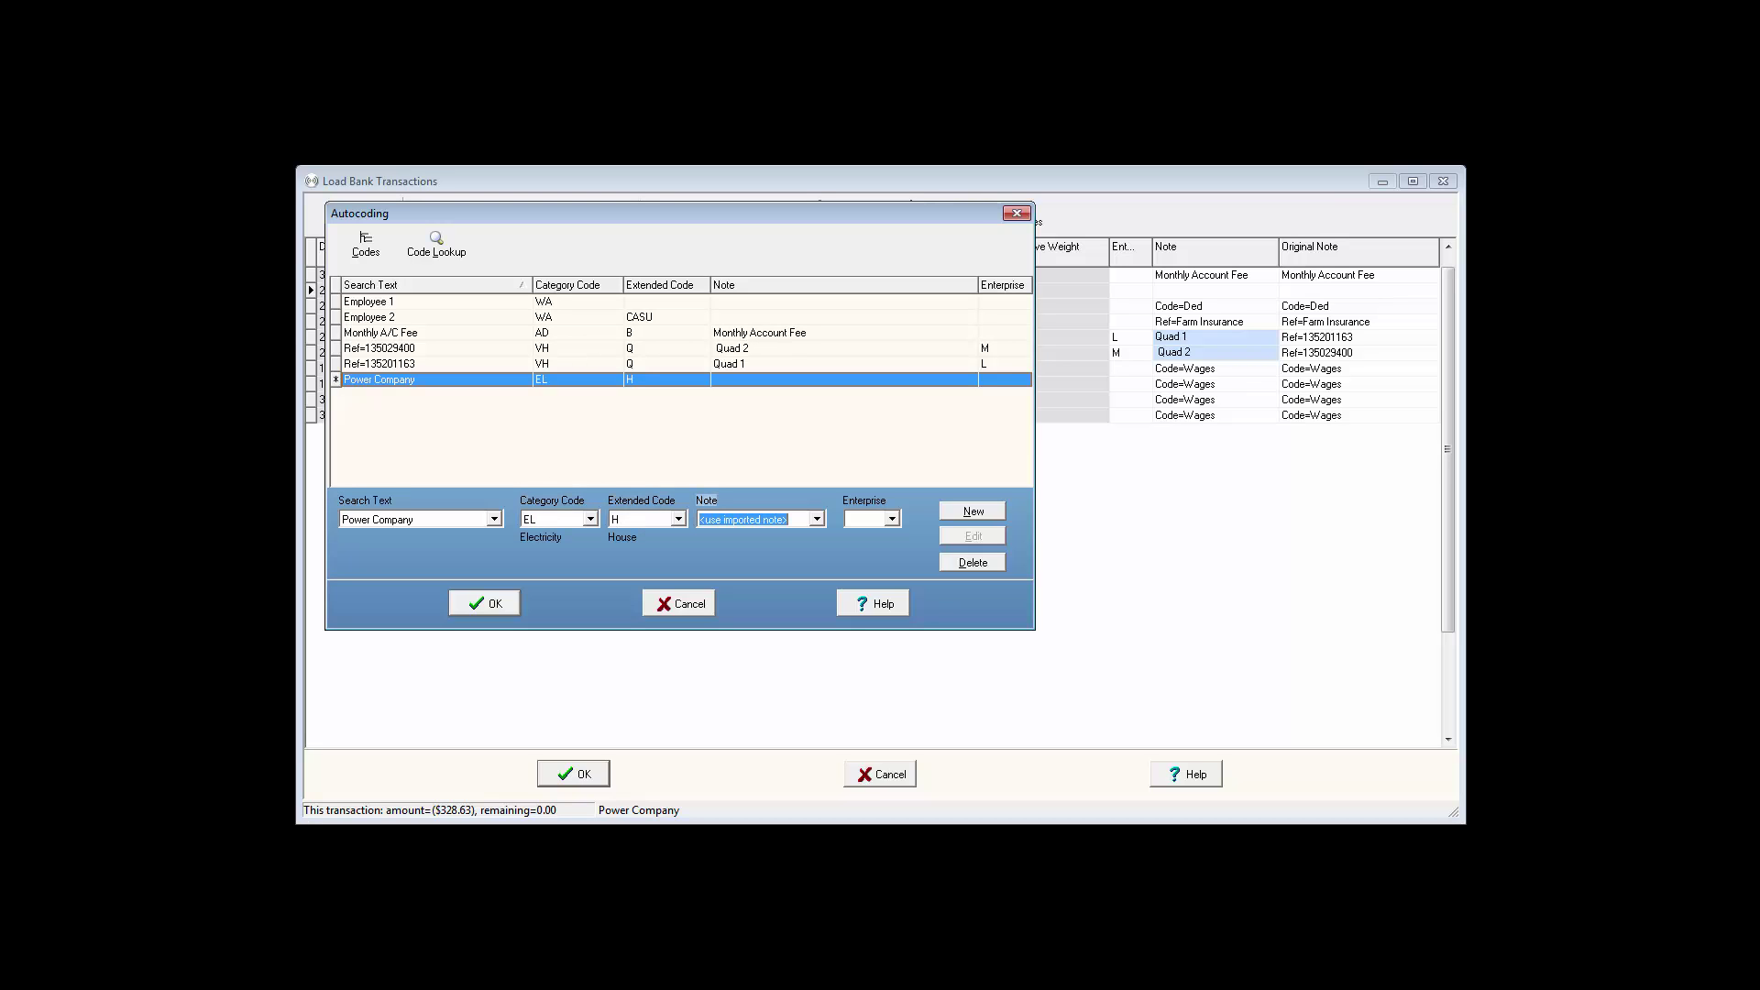
key("Return")
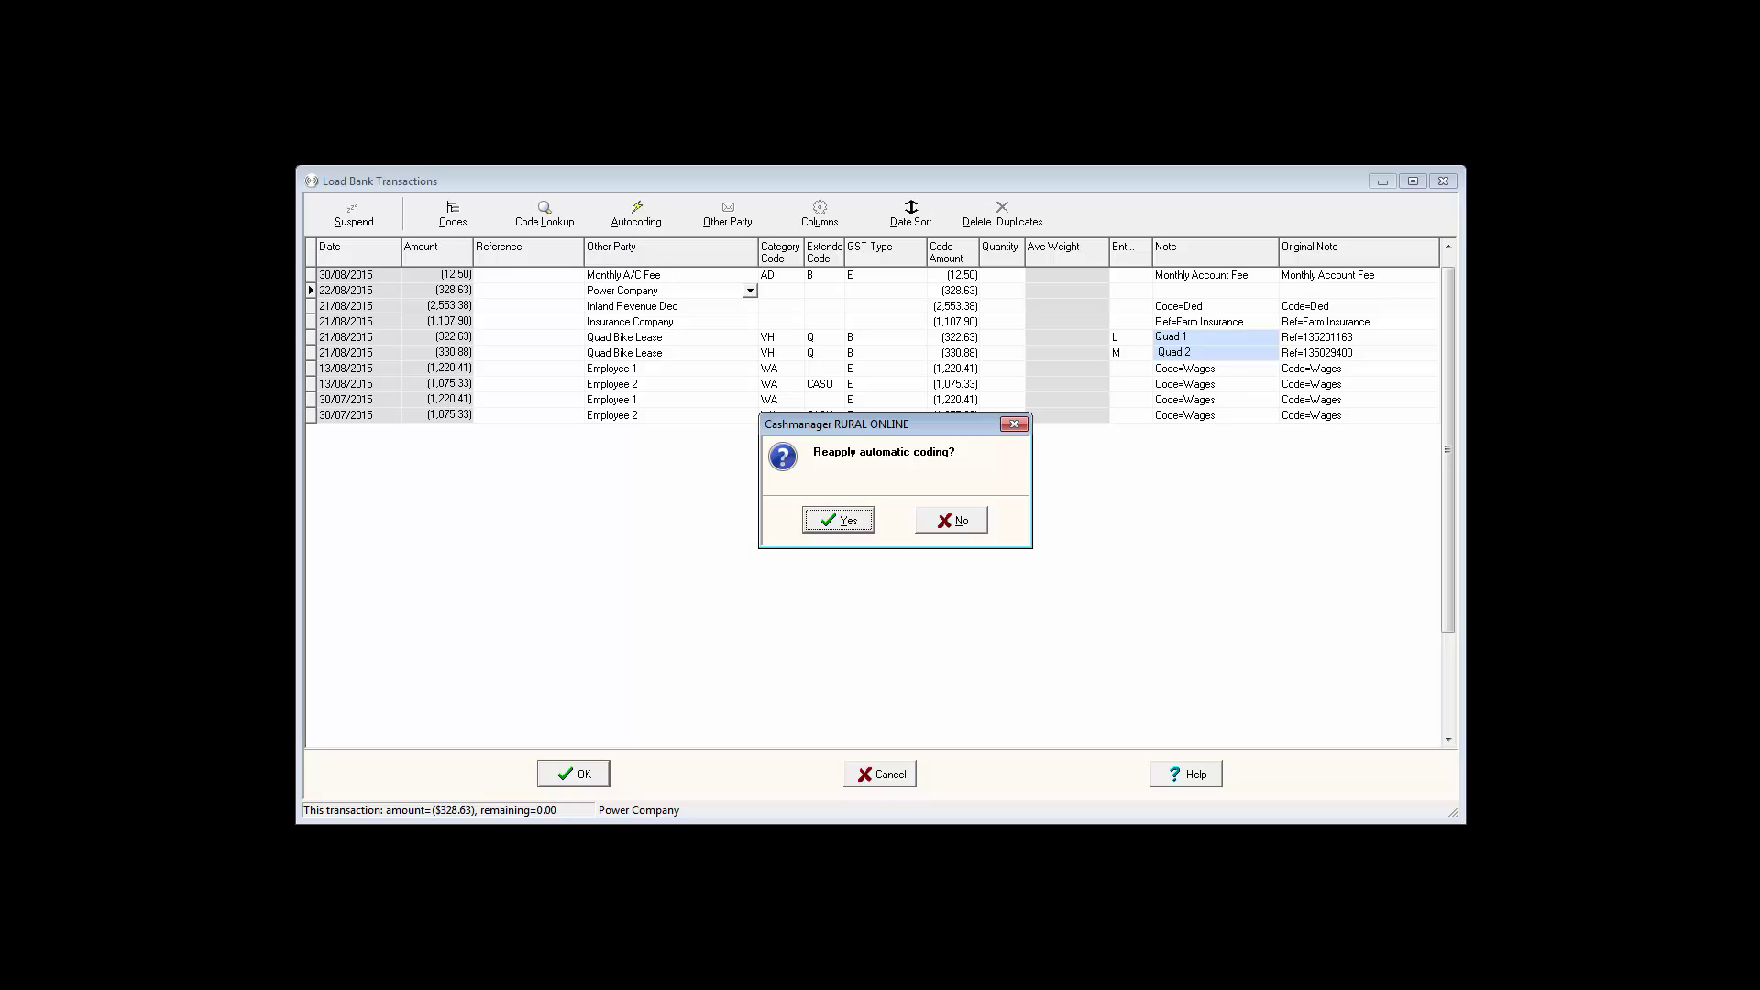
key("Return")
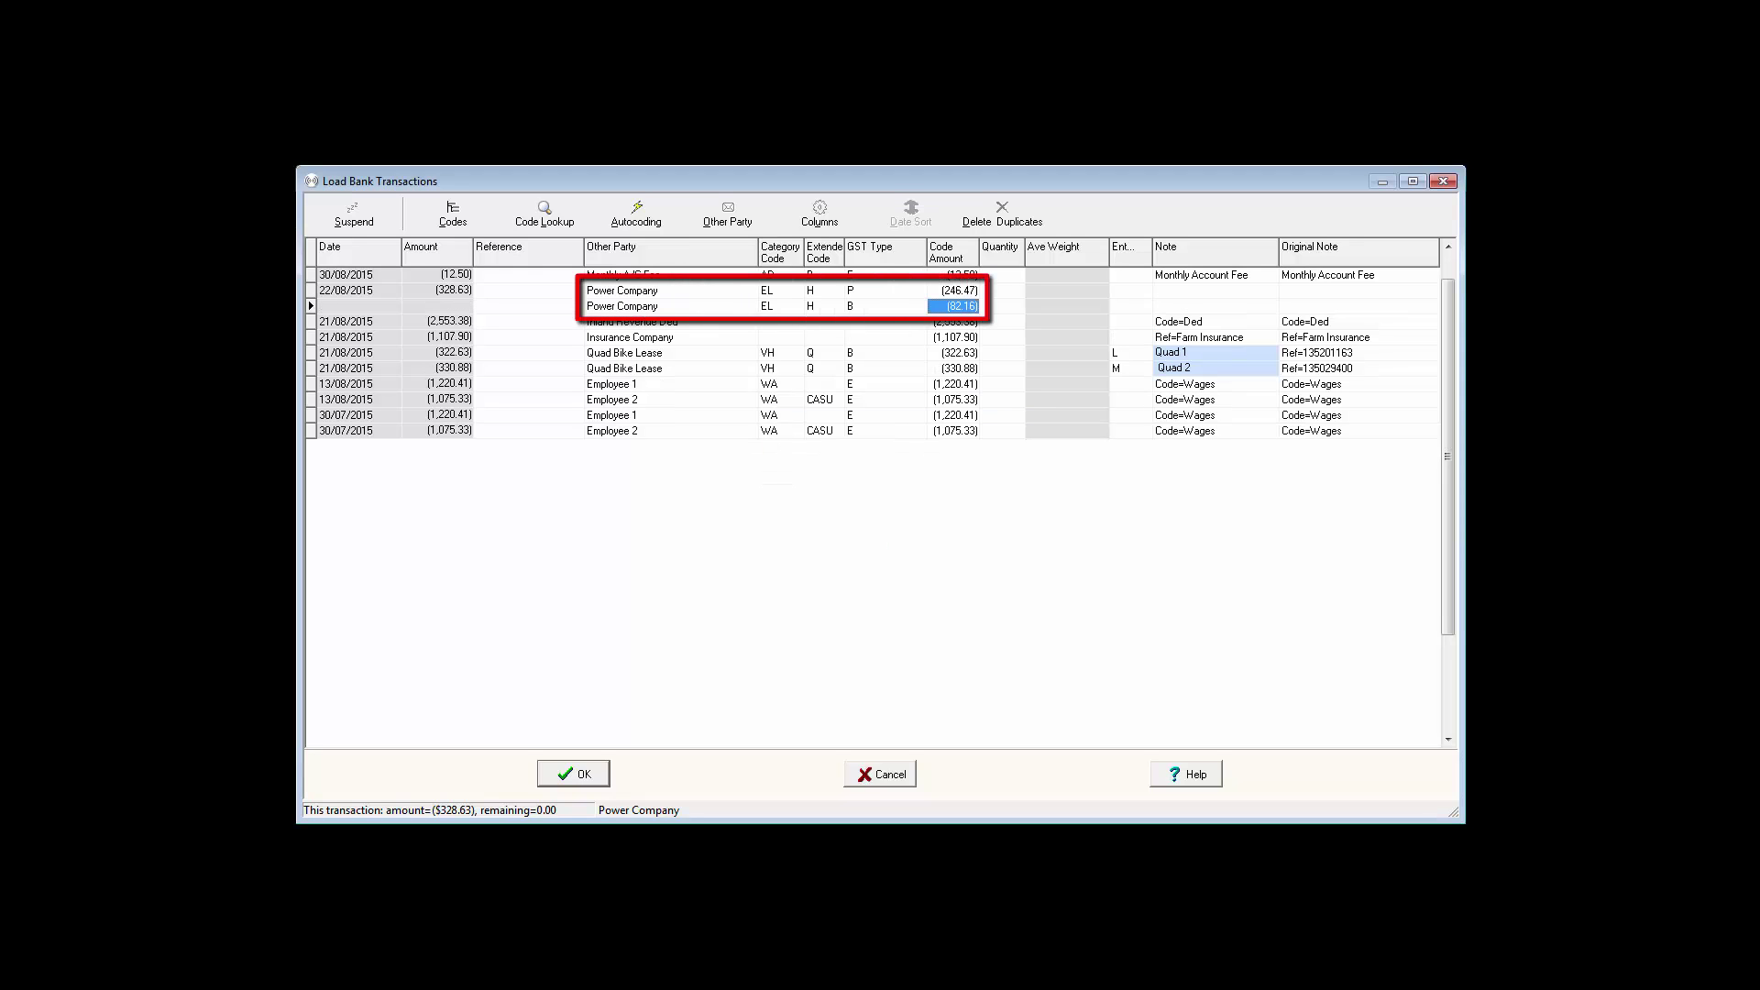